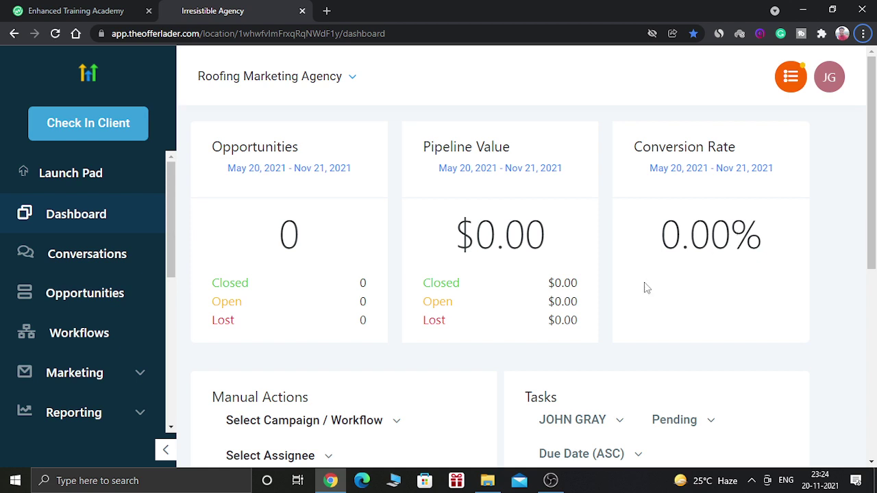
Scroll the dashboard sidebar down toward the Workflows entry.
{"action": "mouse_move", "coordinate": [873, 187]}
{"action": "left_mouse_down"}
{"action": "mouse_move", "coordinate": [874, 288]}
{"action": "mouse_move", "coordinate": [874, 195]}
{"action": "left_mouse_up"}
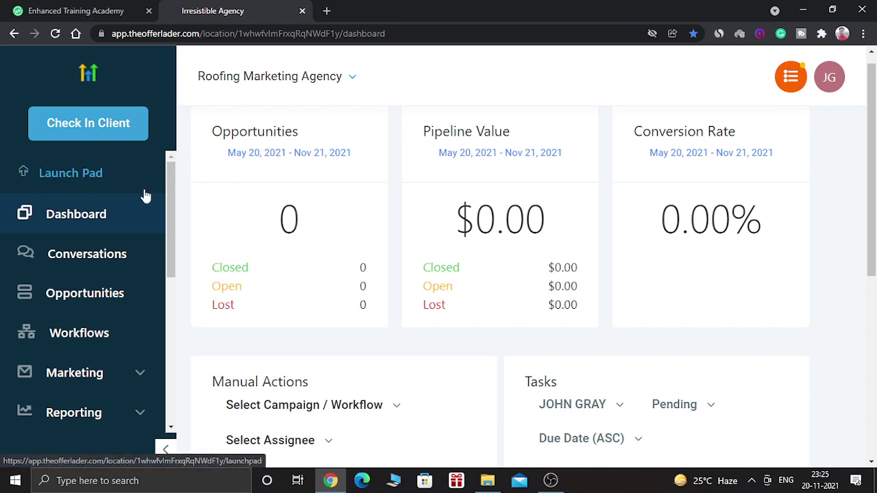
{"action": "scroll", "coordinate": [171, 207], "scroll_direction": "down", "scroll_amount": 1}
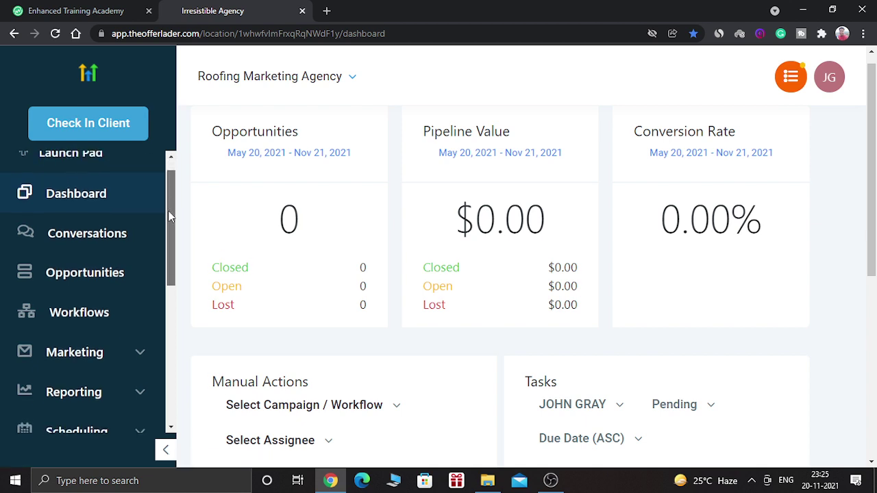
Open Workflows and create a new folder named 'First Folder'.
{"action": "left_click", "coordinate": [96, 317]}
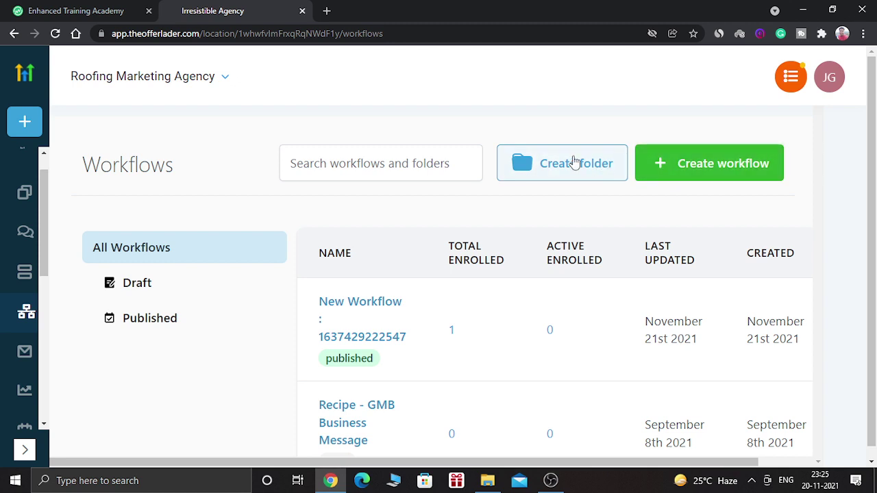
{"action": "left_click", "coordinate": [574, 161]}
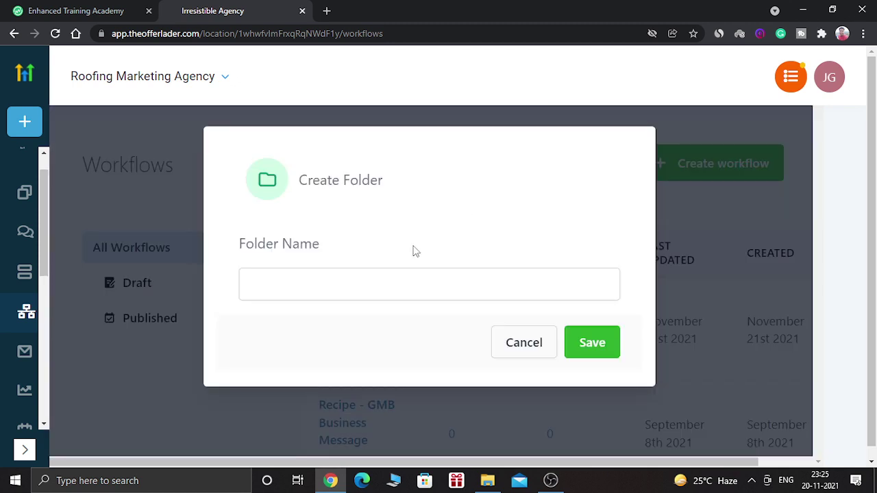
{"action": "left_click", "coordinate": [384, 284]}
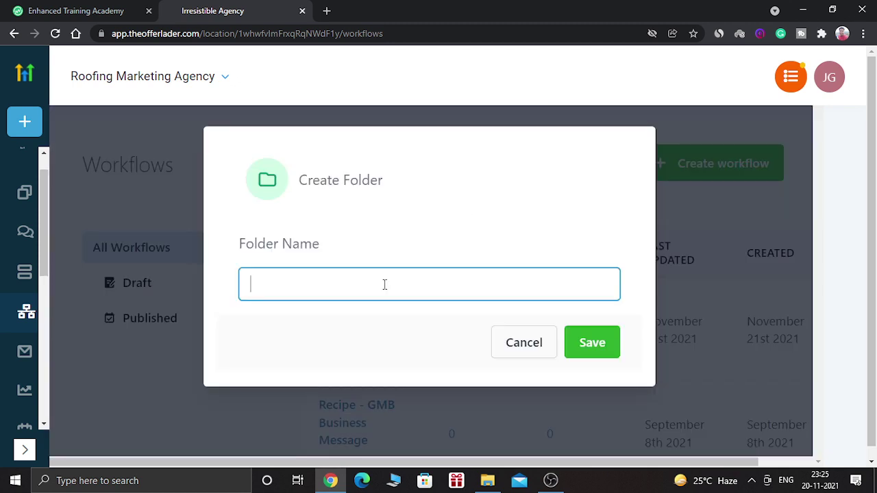
{"action": "type", "text": "First Folder"}
{"action": "left_click", "coordinate": [609, 337]}
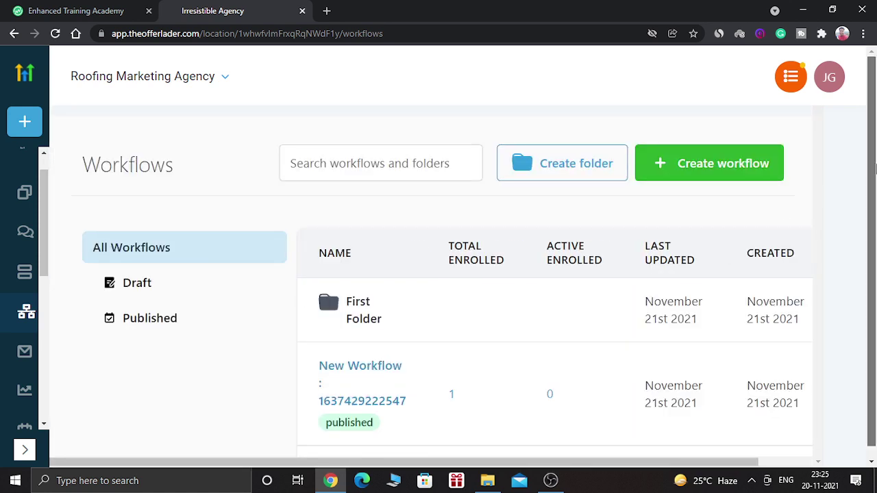
Check the workflows list below the new folder and begin creating a workflow.
{"action": "scroll", "coordinate": [700, 254], "scroll_direction": "down", "scroll_amount": 1}
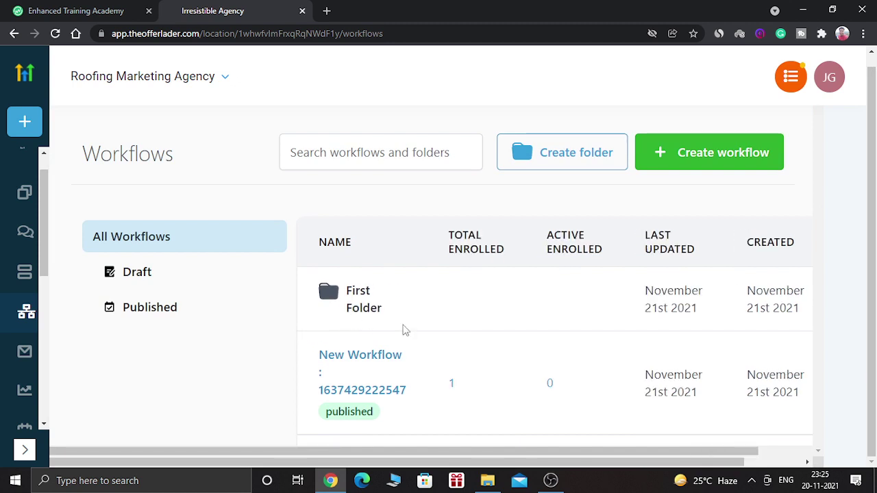
{"action": "mouse_move", "coordinate": [711, 349]}
{"action": "scroll", "coordinate": [875, 193], "scroll_direction": "up", "scroll_amount": 1}
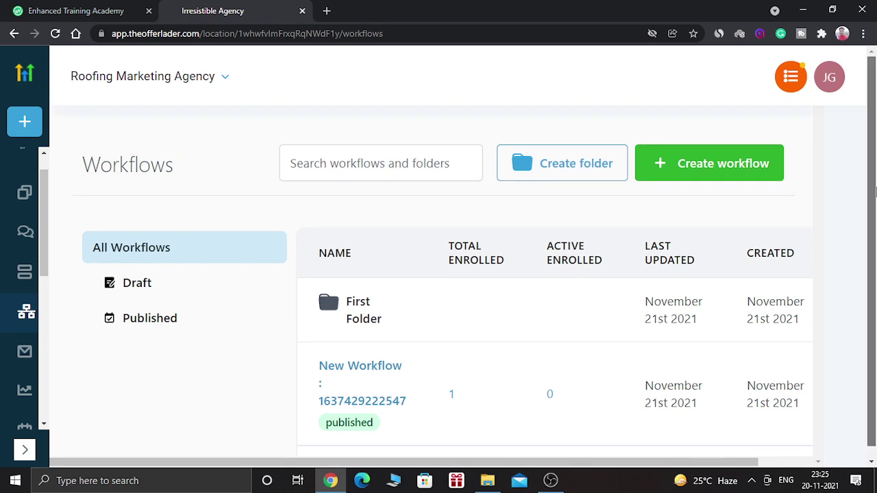
{"action": "left_click", "coordinate": [743, 165]}
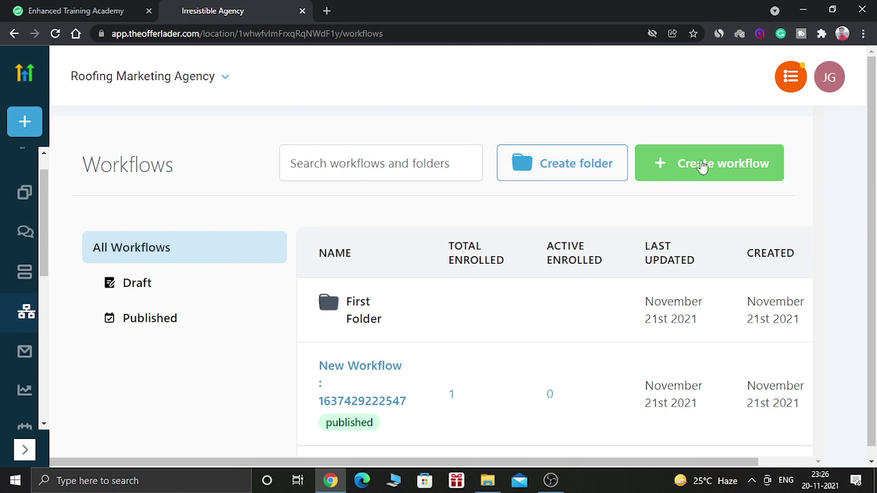
Bring up the template choices and preview the importable campaigns without picking one.
{"action": "left_click", "coordinate": [713, 166]}
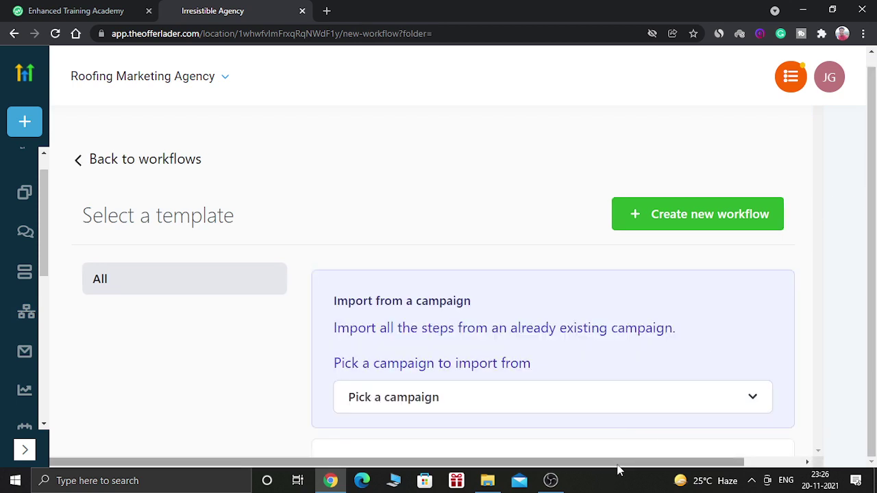
{"action": "left_click_drag", "start_coordinate": [620, 462], "coordinate": [689, 462]}
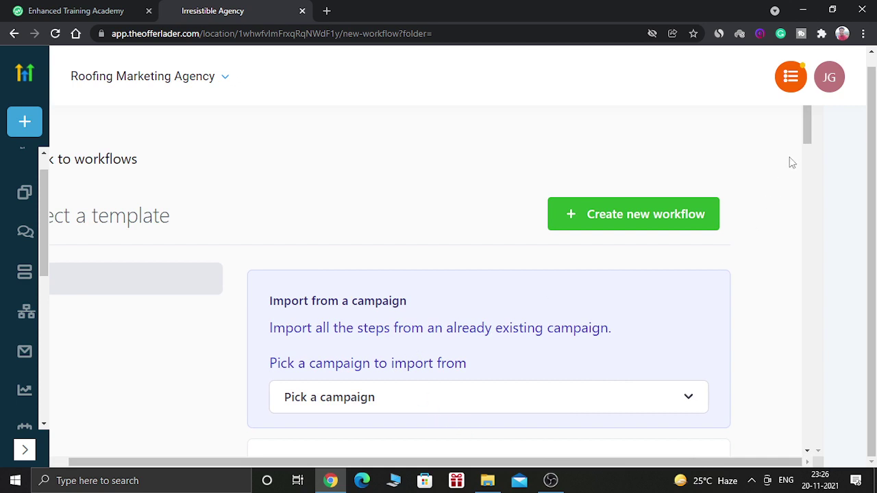
{"action": "left_click_drag", "start_coordinate": [806, 131], "coordinate": [806, 139]}
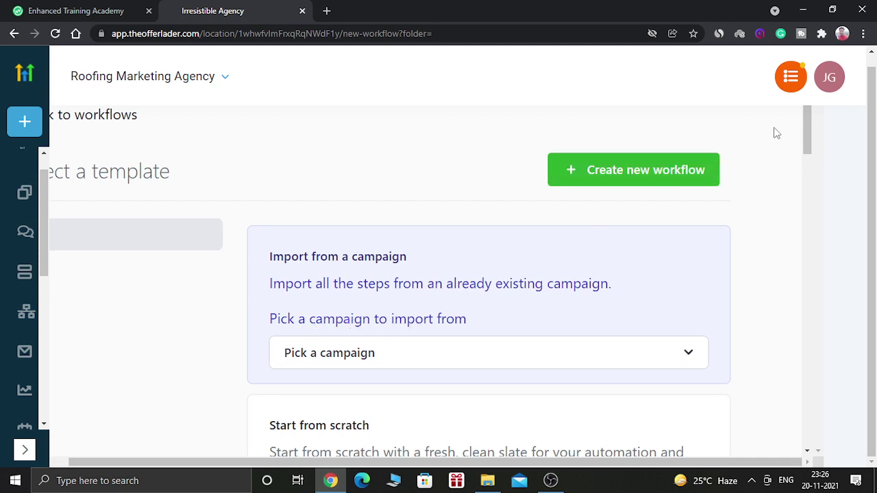
{"action": "left_click_drag", "start_coordinate": [806, 129], "coordinate": [805, 135]}
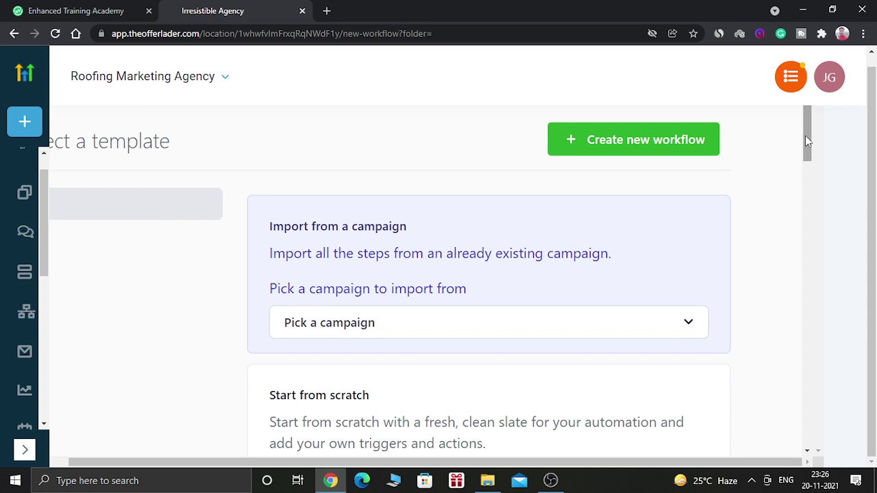
{"action": "left_click", "coordinate": [392, 323]}
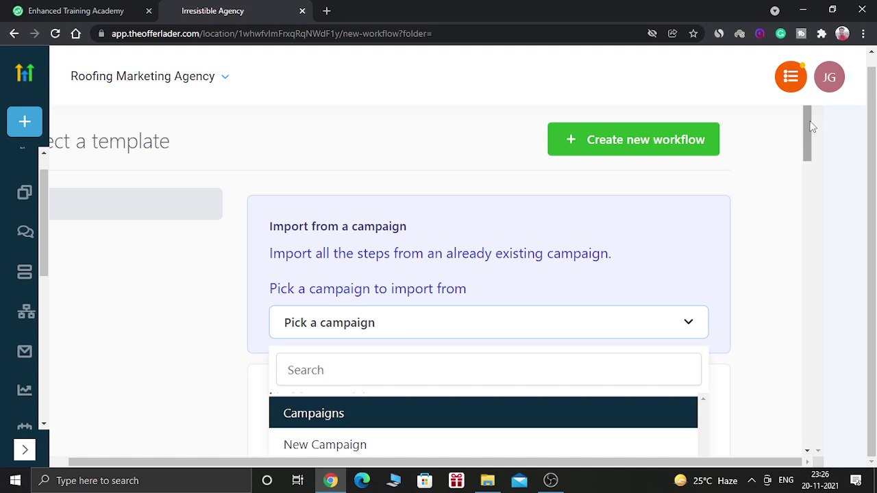
{"action": "left_click_drag", "start_coordinate": [811, 126], "coordinate": [807, 145]}
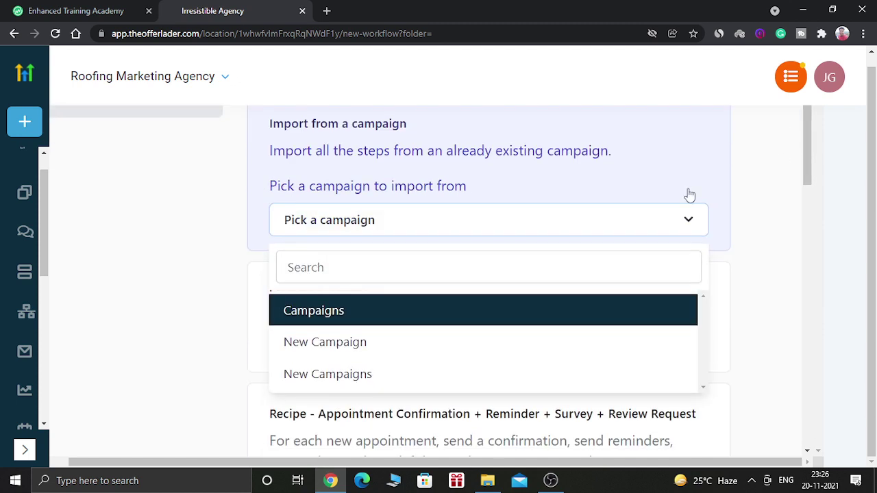
{"action": "left_click", "coordinate": [772, 169]}
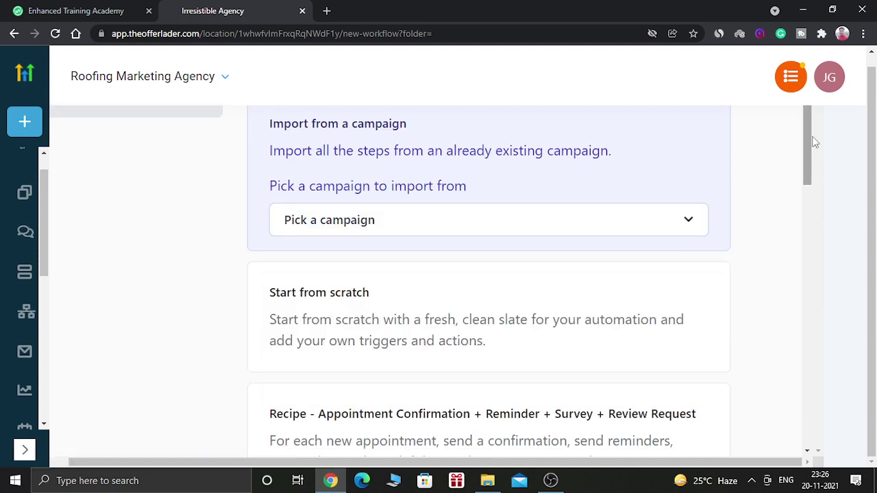
{"action": "left_click_drag", "start_coordinate": [810, 143], "coordinate": [806, 151]}
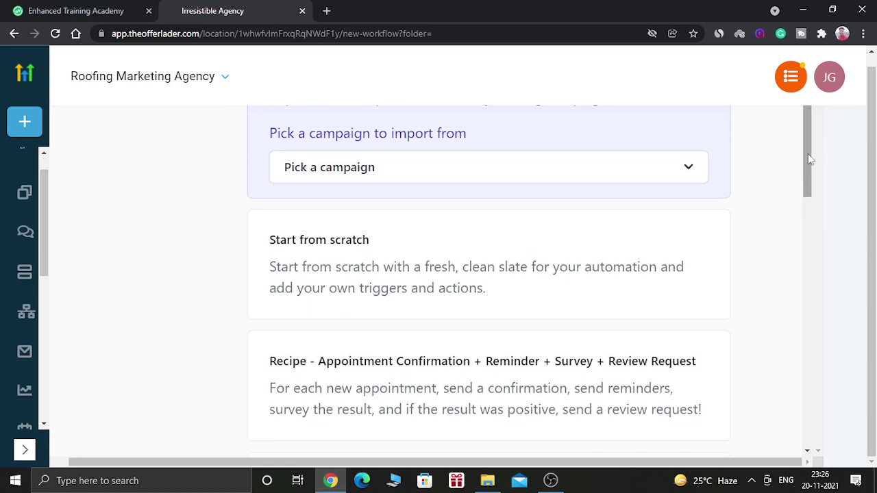
{"action": "left_click_drag", "start_coordinate": [806, 166], "coordinate": [804, 174]}
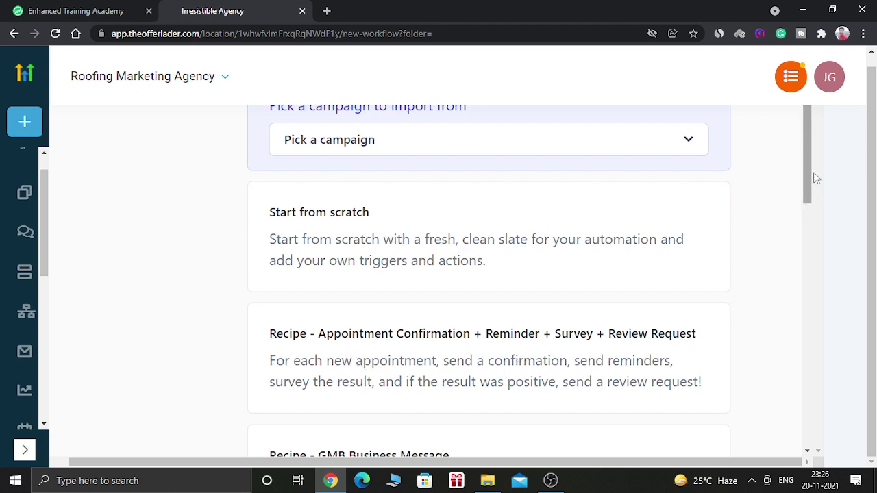
{"action": "left_click_drag", "start_coordinate": [808, 178], "coordinate": [808, 182]}
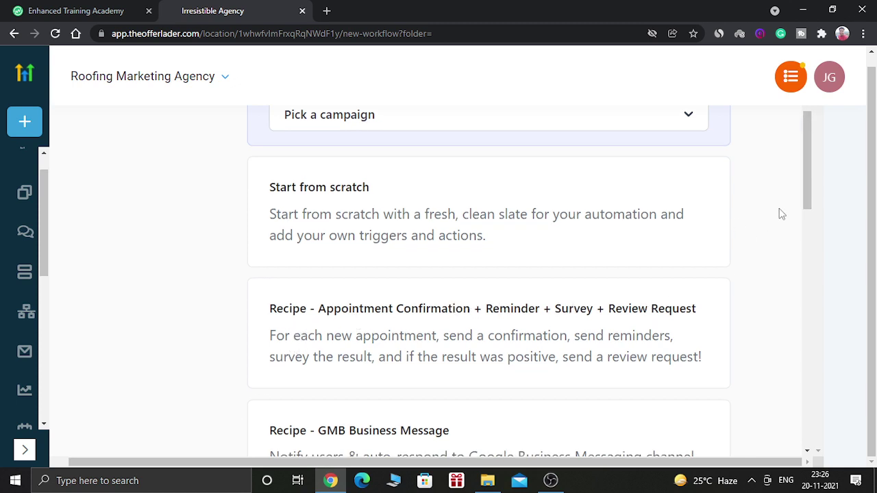
{"action": "left_click_drag", "start_coordinate": [804, 178], "coordinate": [805, 214]}
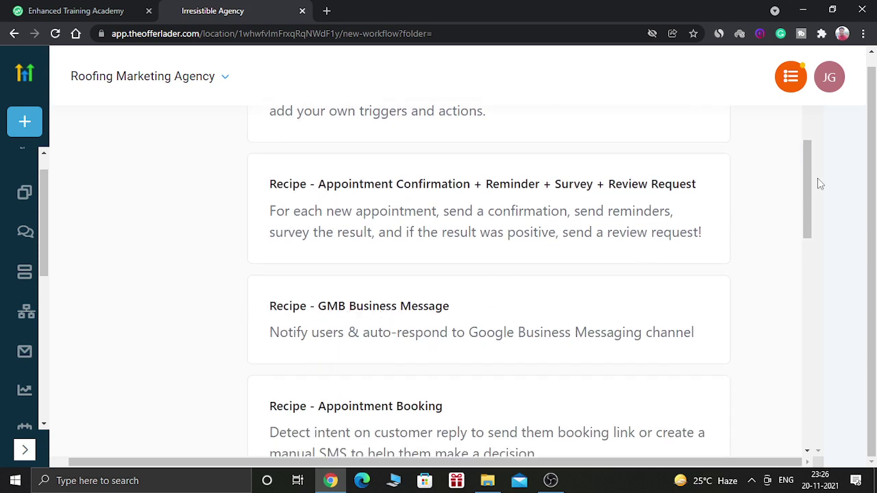
{"action": "left_click_drag", "start_coordinate": [811, 201], "coordinate": [811, 238]}
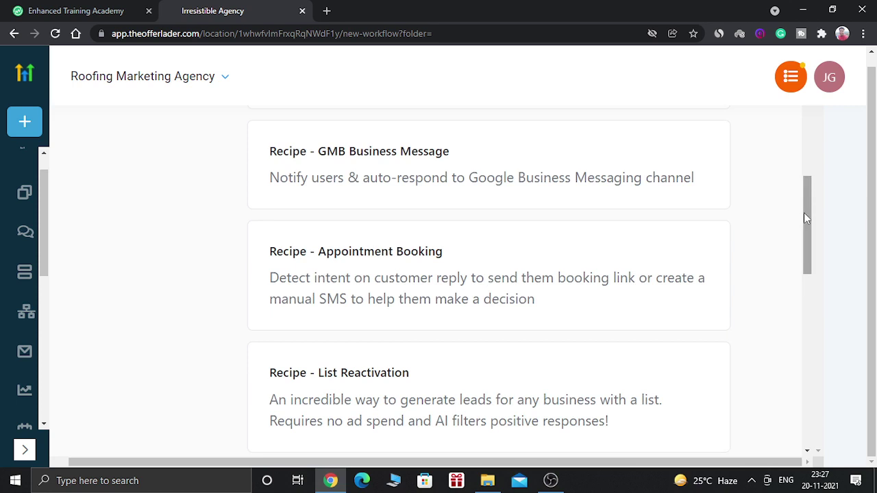
{"action": "left_click_drag", "start_coordinate": [804, 213], "coordinate": [805, 277]}
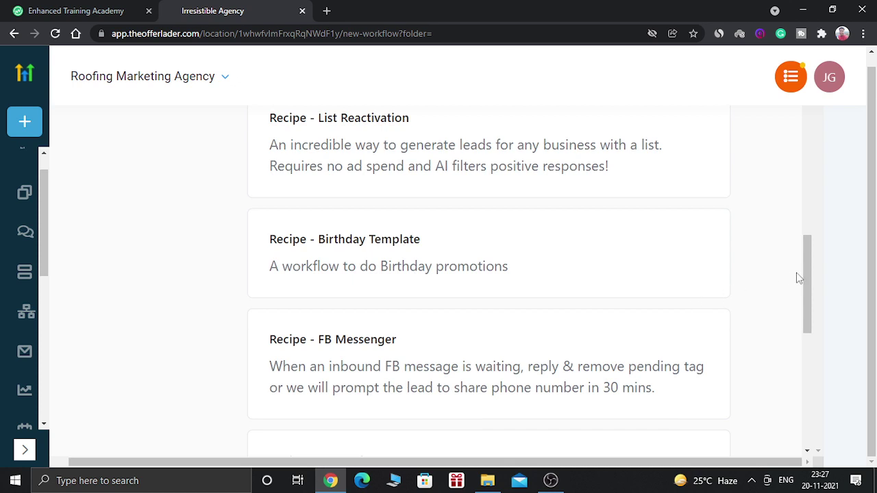
{"action": "left_click_drag", "start_coordinate": [809, 277], "coordinate": [809, 334]}
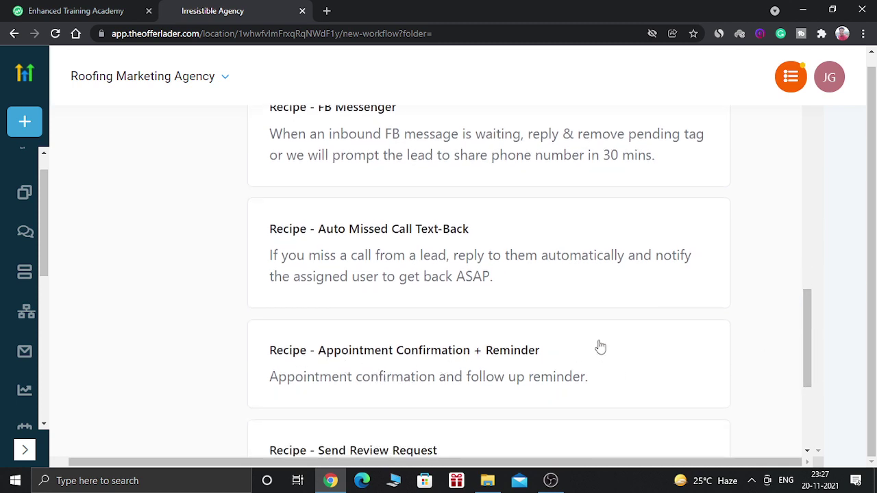
{"action": "left_click_drag", "start_coordinate": [806, 313], "coordinate": [840, 144]}
{"action": "scroll", "coordinate": [869, 146], "scroll_direction": "up", "scroll_amount": 1}
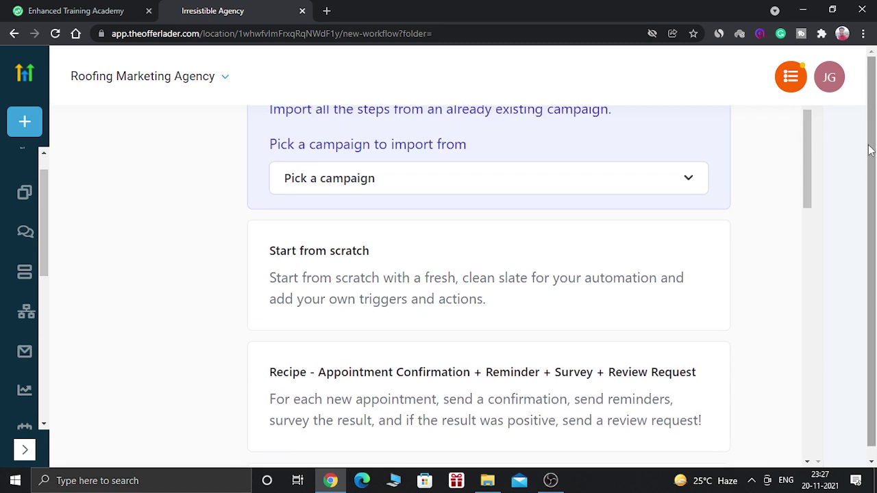
{"action": "mouse_move", "coordinate": [806, 193]}
{"action": "left_mouse_down"}
{"action": "mouse_move", "coordinate": [805, 177]}
{"action": "mouse_move", "coordinate": [803, 193]}
{"action": "left_mouse_up"}
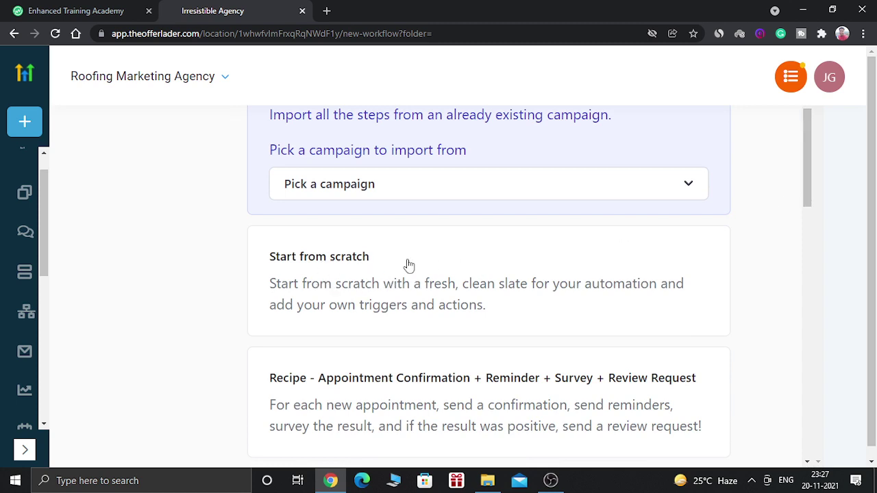
Start a blank workflow from scratch, then peek at its extra actions menu and close it.
{"action": "scroll", "coordinate": [409, 265], "scroll_direction": "down", "scroll_amount": 2}
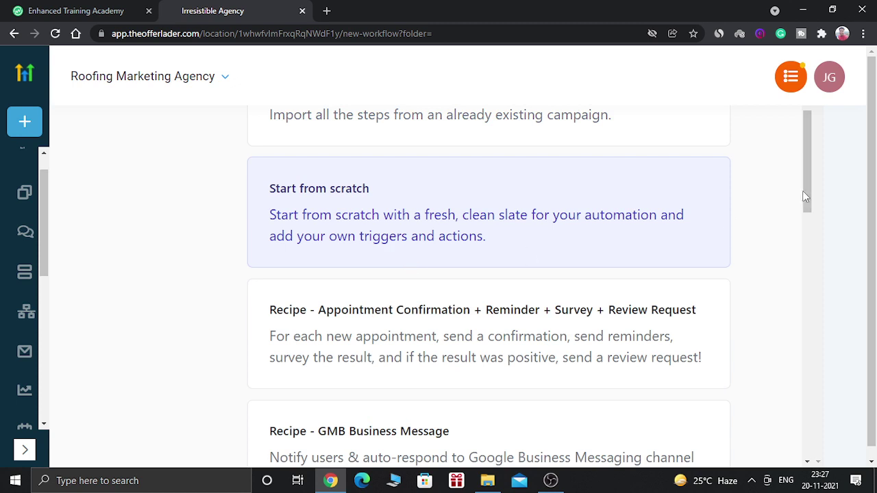
{"action": "left_click_drag", "start_coordinate": [805, 187], "coordinate": [807, 141]}
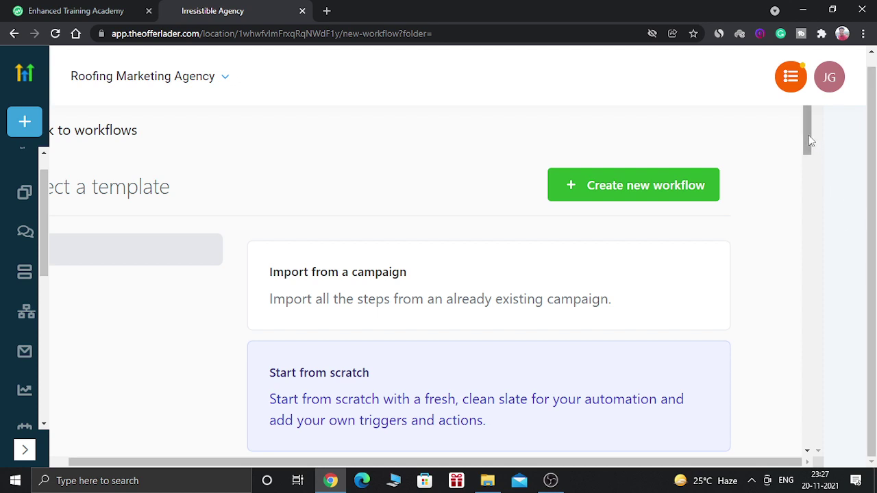
{"action": "left_click", "coordinate": [696, 185]}
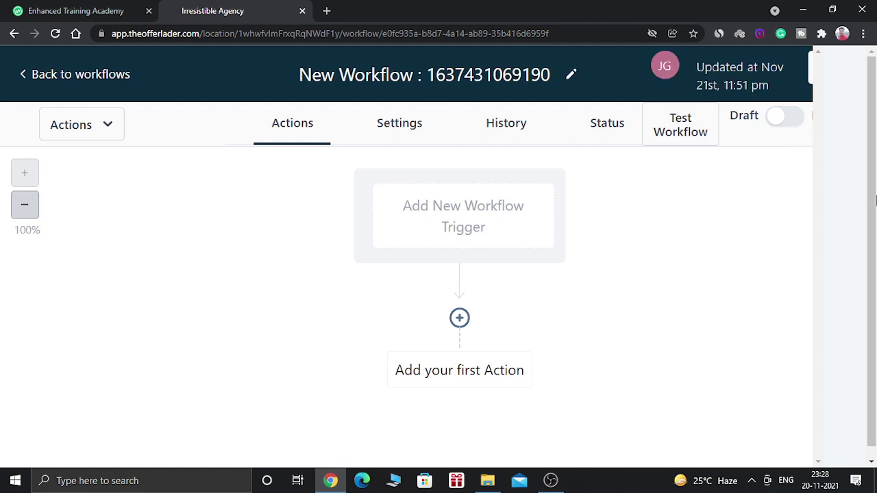
{"action": "left_click_drag", "start_coordinate": [872, 276], "coordinate": [876, 288]}
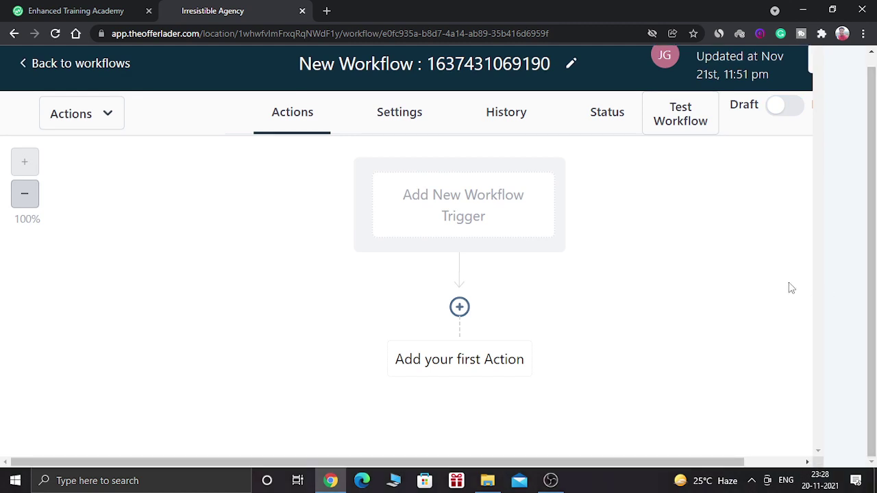
{"action": "left_click_drag", "start_coordinate": [606, 461], "coordinate": [554, 464]}
{"action": "left_click", "coordinate": [115, 118]}
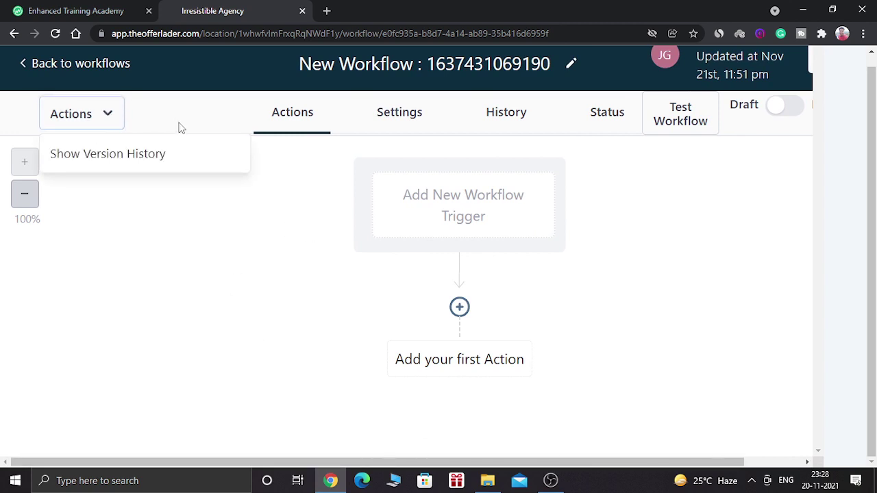
{"action": "left_click", "coordinate": [308, 176]}
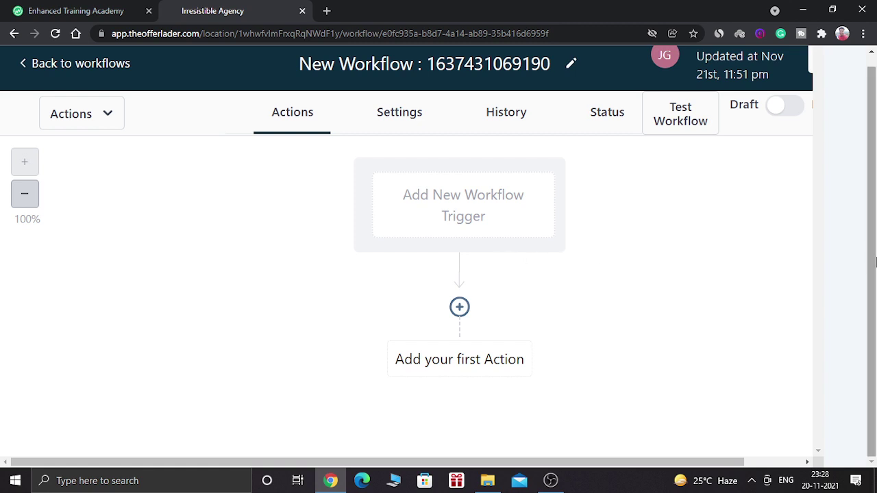
Add a Send Email action with sender name 'offer' and the sender's e-mail address.
{"action": "left_click", "coordinate": [459, 307]}
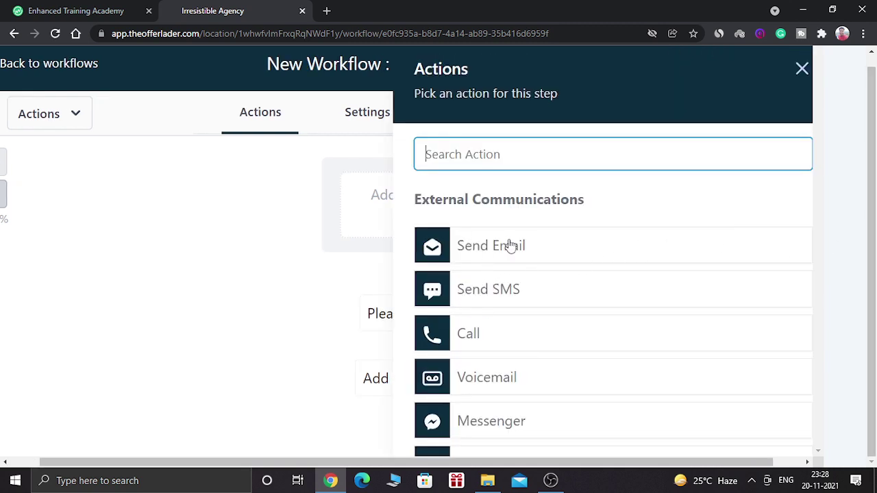
{"action": "left_click", "coordinate": [538, 245]}
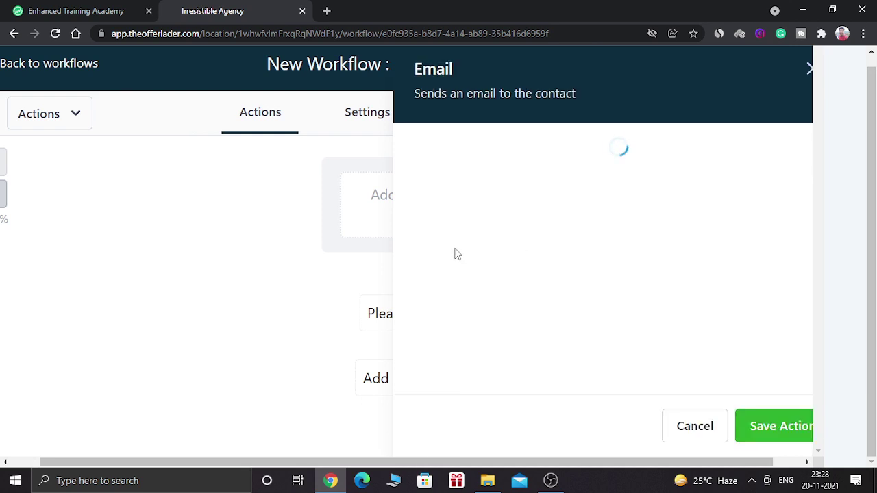
{"action": "left_click", "coordinate": [444, 286]}
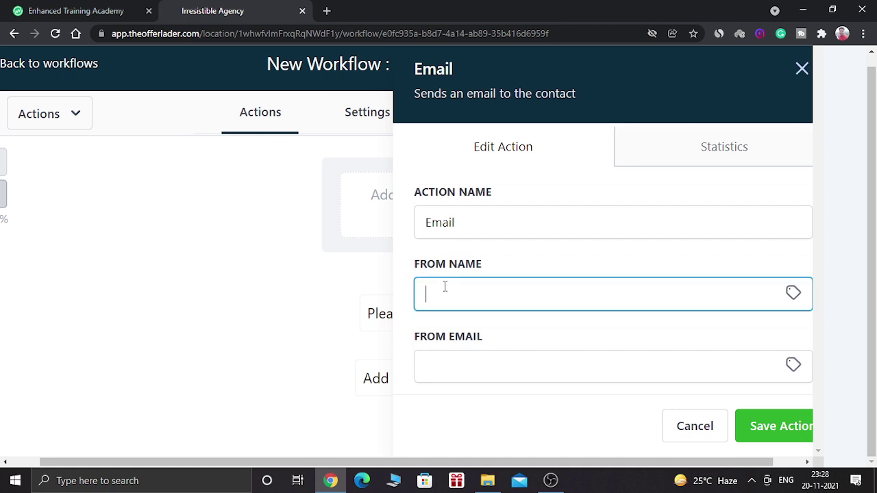
{"action": "type", "text": "offer"}
{"action": "left_click", "coordinate": [442, 368]}
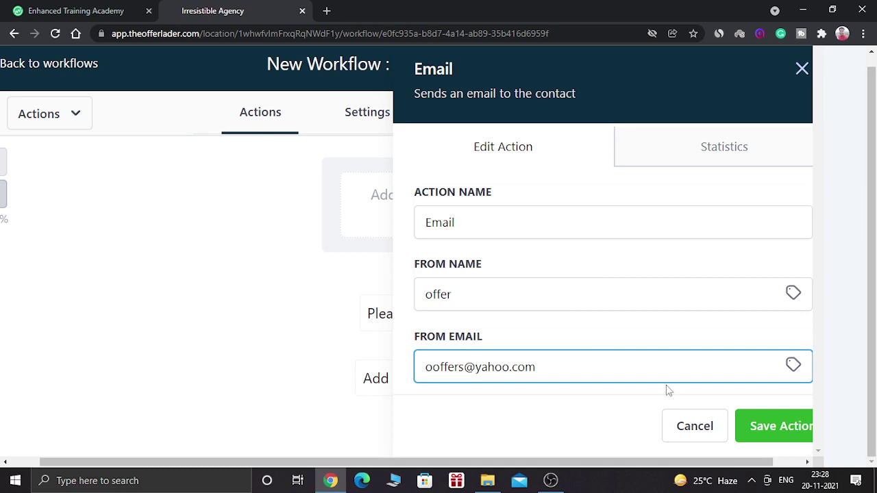
Set subject 'Test', skip templates, and write 'This is a test email for this workflow.'.
{"action": "left_click_drag", "start_coordinate": [546, 465], "coordinate": [601, 467]}
{"action": "left_click_drag", "start_coordinate": [810, 139], "coordinate": [810, 225]}
{"action": "left_click", "coordinate": [630, 220]}
{"action": "type", "text": "Test"}
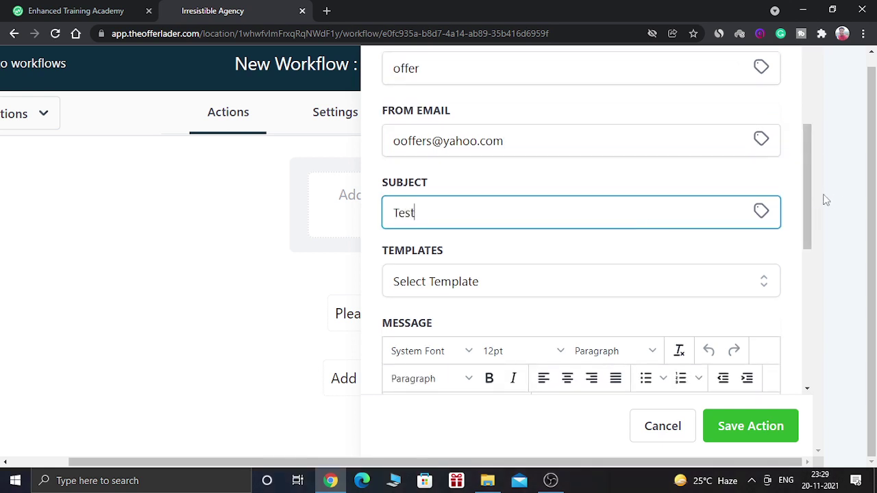
{"action": "left_click_drag", "start_coordinate": [807, 192], "coordinate": [805, 225]}
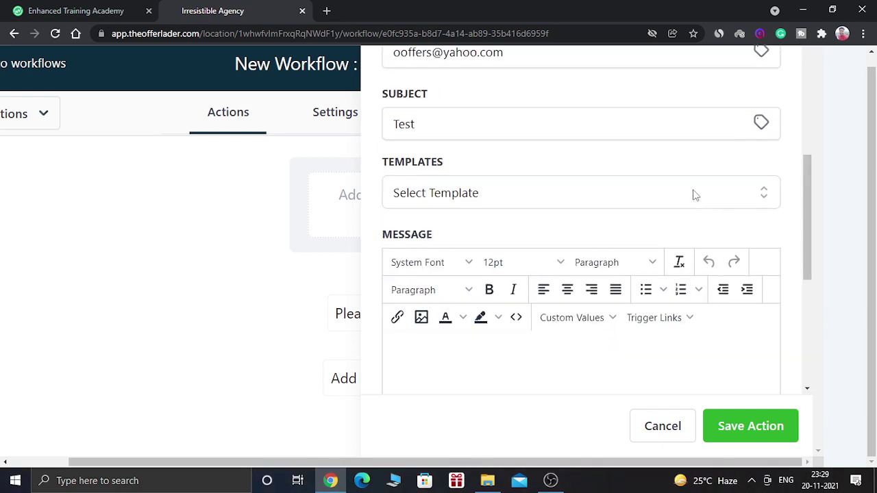
{"action": "left_click", "coordinate": [695, 195]}
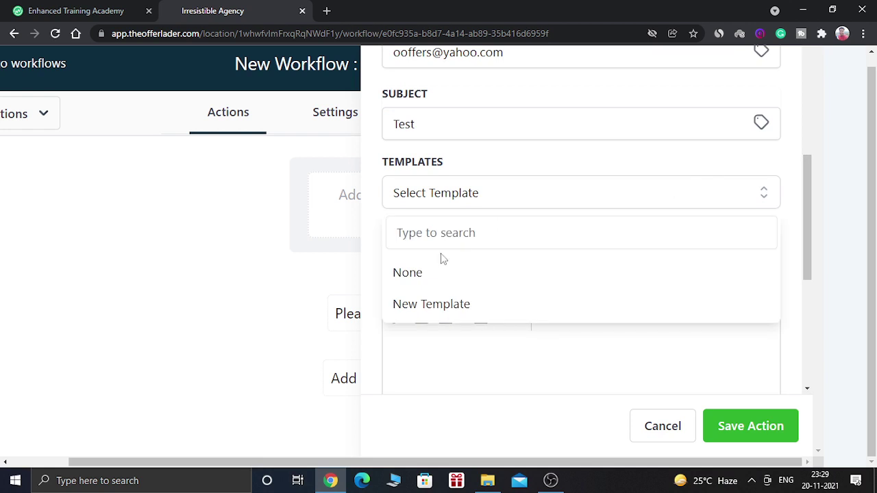
{"action": "left_click", "coordinate": [593, 165]}
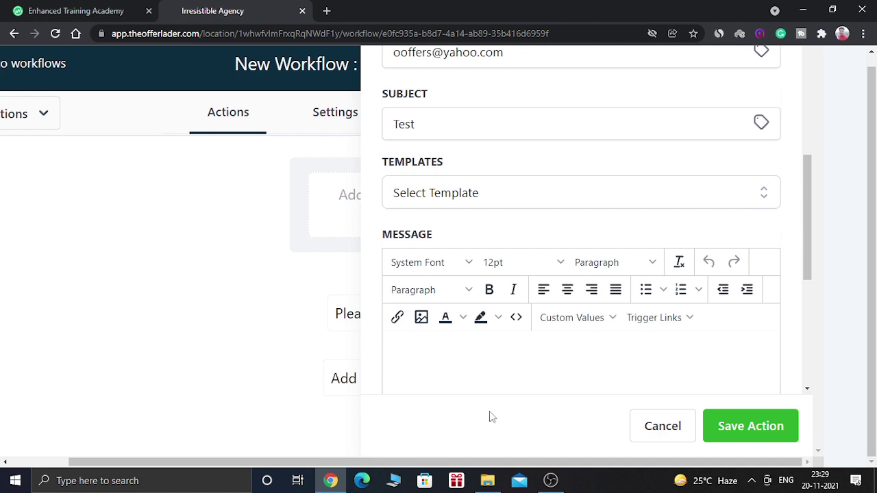
{"action": "left_click_drag", "start_coordinate": [804, 201], "coordinate": [805, 236]}
{"action": "left_click", "coordinate": [511, 324]}
{"action": "type", "text": "T"}
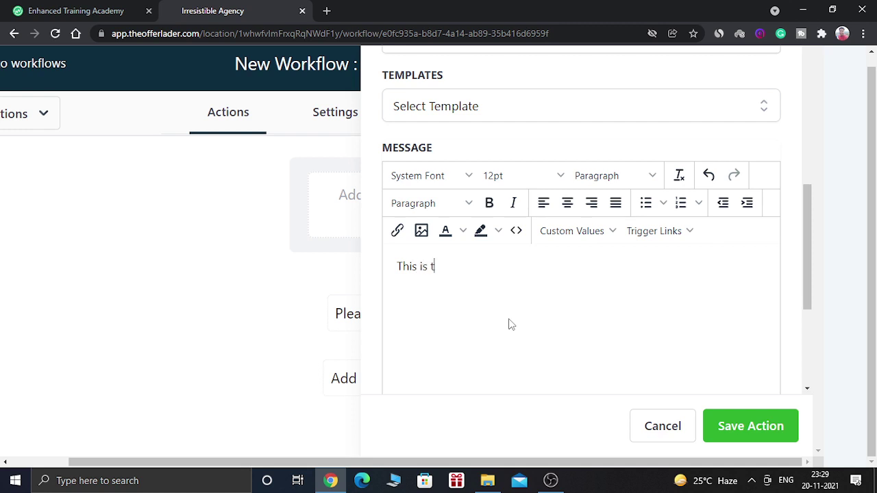
{"action": "type", "text": "est email for this workflow/"}
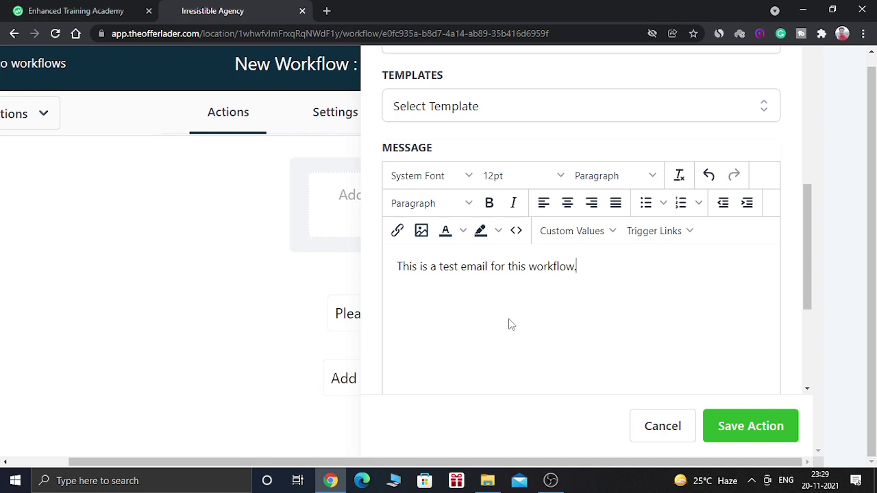
Save the Email action and add a Send SMS step after it.
{"action": "left_click", "coordinate": [737, 421]}
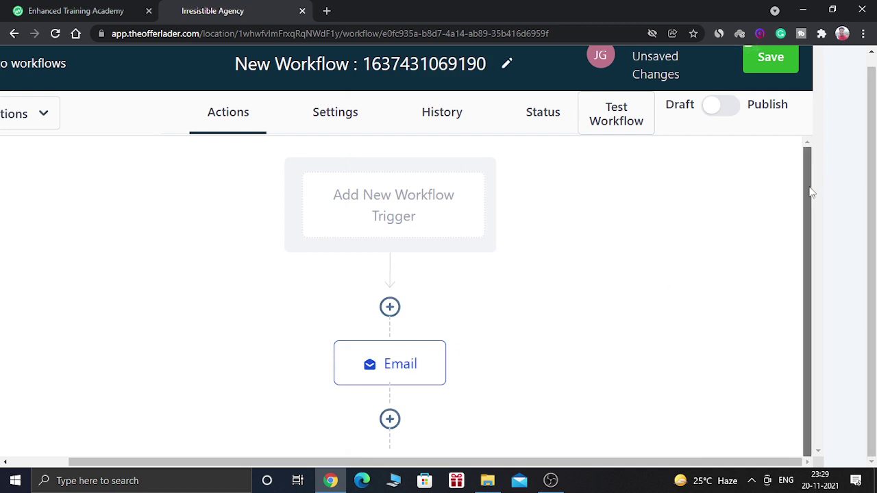
{"action": "left_click_drag", "start_coordinate": [807, 196], "coordinate": [807, 243]}
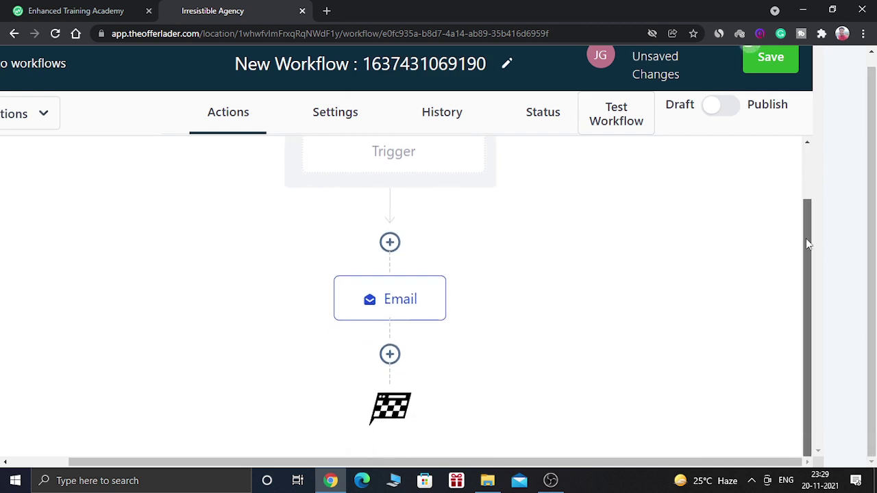
{"action": "left_click", "coordinate": [390, 355]}
{"action": "left_click", "coordinate": [458, 289]}
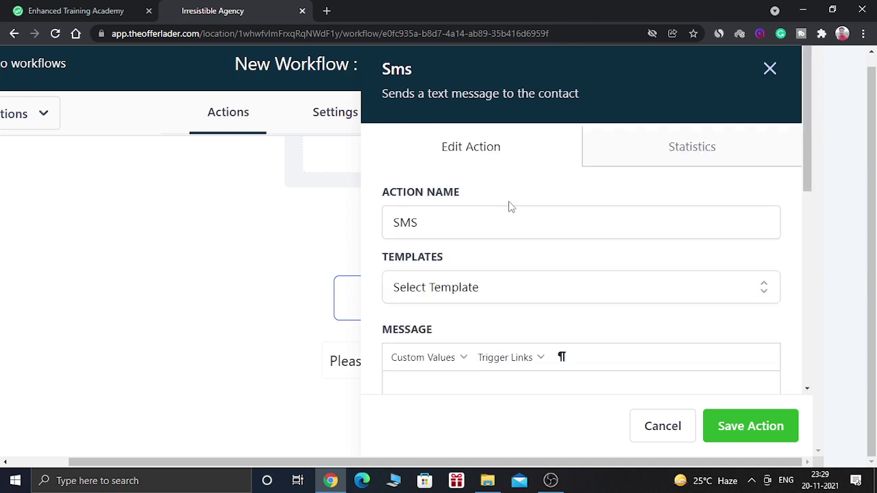
Skip the SMS templates and write the message 'Hey there how is your day going on.'.
{"action": "left_click", "coordinate": [491, 288]}
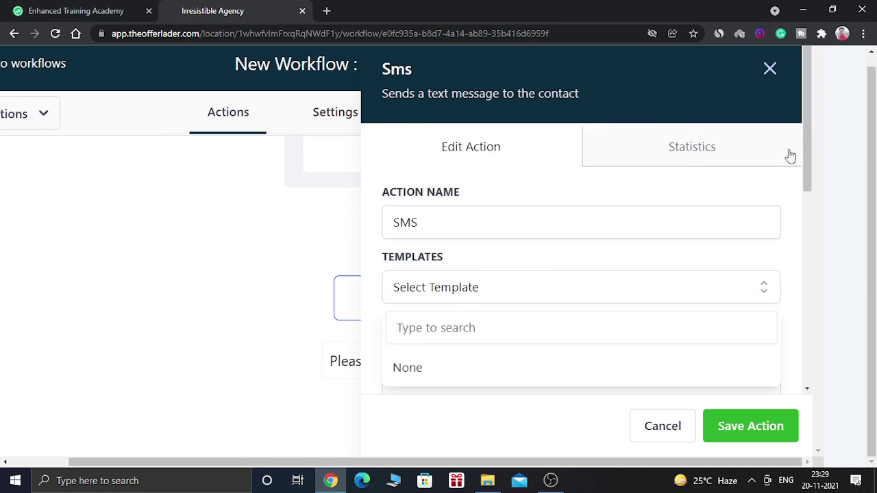
{"action": "left_click_drag", "start_coordinate": [805, 148], "coordinate": [804, 181]}
{"action": "left_click", "coordinate": [662, 192]}
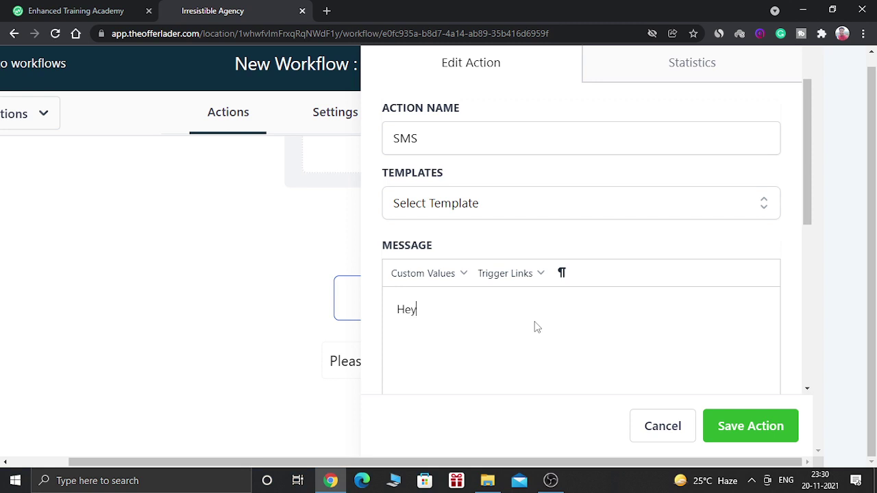
{"action": "key", "text": "BackSpace"}
{"action": "type", "text": "there how is your d"}
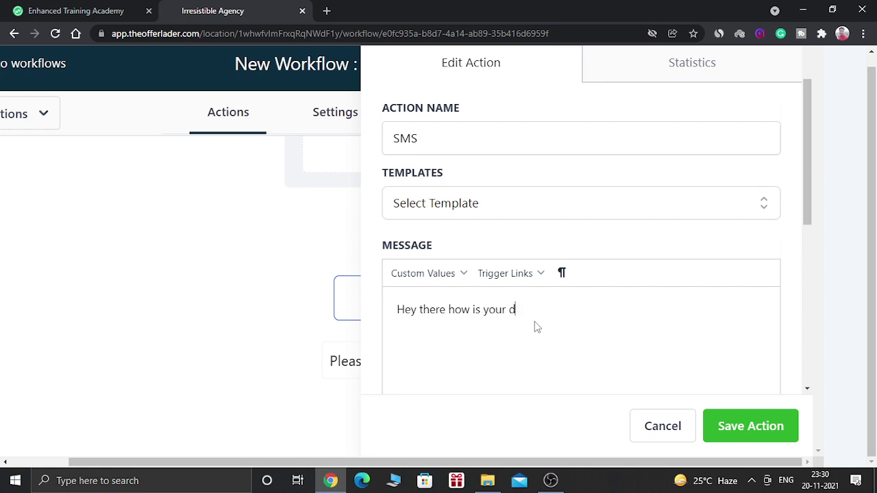
{"action": "type", "text": "oy going ton."}
{"action": "scroll", "coordinate": [807, 204], "scroll_direction": "down", "scroll_amount": 2}
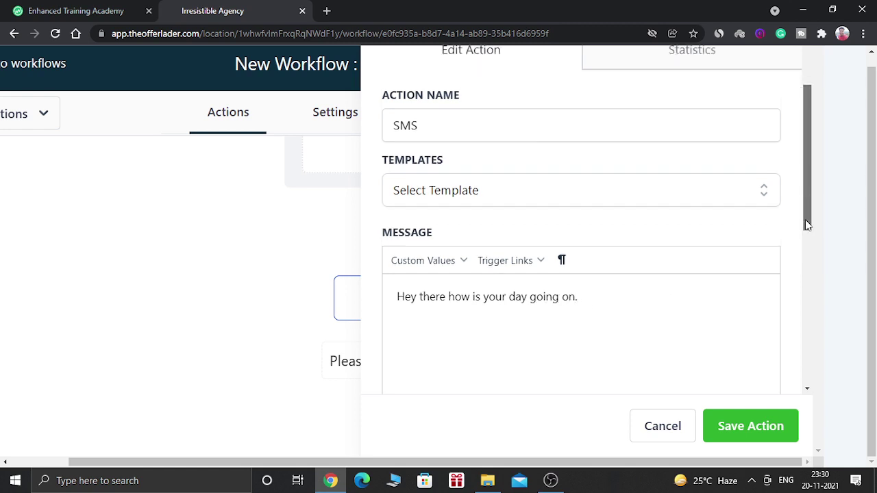
{"action": "scroll", "coordinate": [809, 287], "scroll_direction": "down", "scroll_amount": 4}
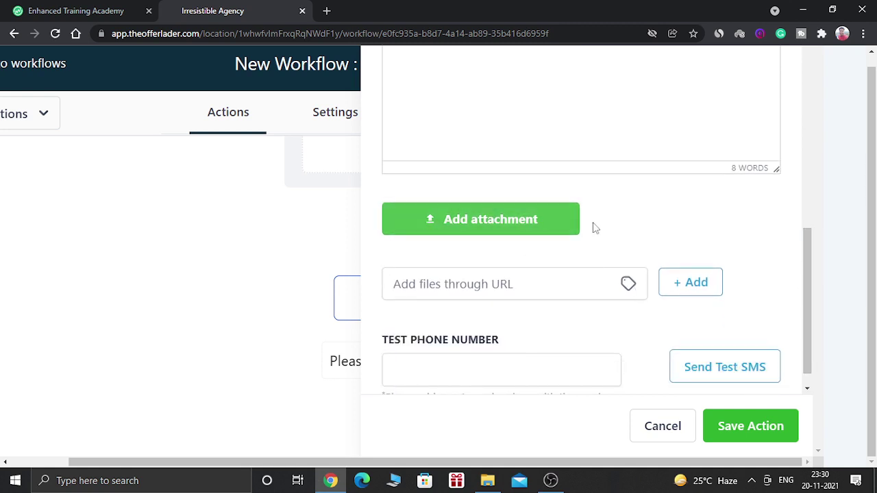
{"action": "scroll", "coordinate": [807, 320], "scroll_direction": "down", "scroll_amount": 1}
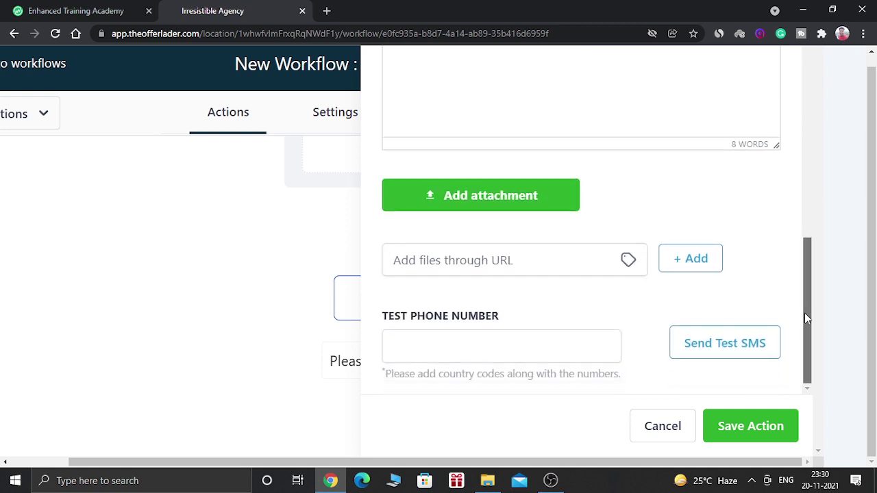
{"action": "left_click_drag", "start_coordinate": [805, 319], "coordinate": [805, 138]}
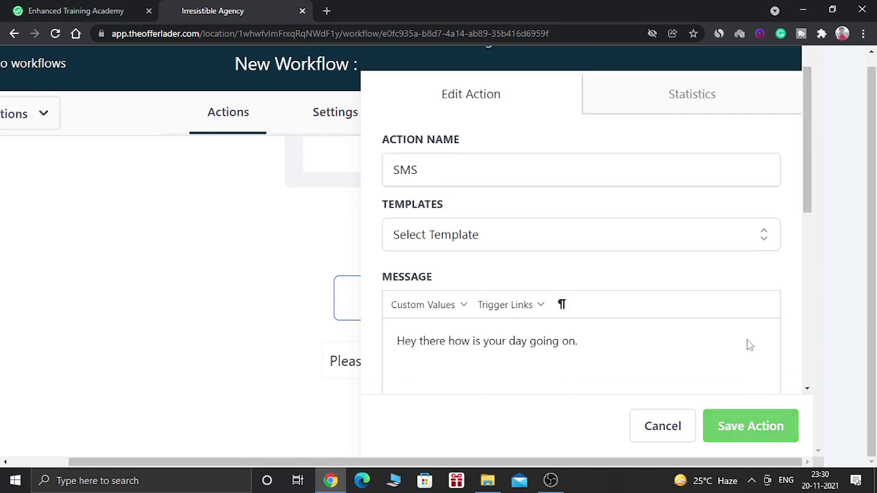
Save the SMS action and add a Call step after it.
{"action": "left_click", "coordinate": [747, 428]}
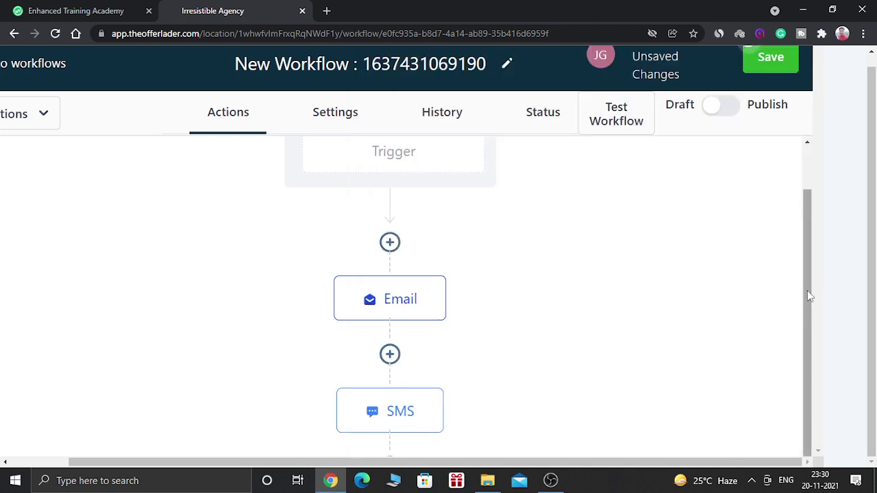
{"action": "left_click_drag", "start_coordinate": [809, 294], "coordinate": [807, 308]}
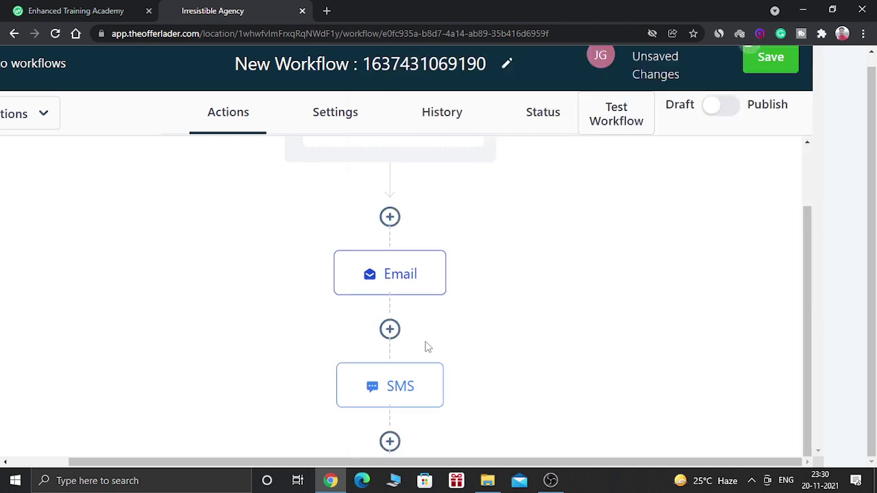
{"action": "left_click_drag", "start_coordinate": [808, 209], "coordinate": [793, 286]}
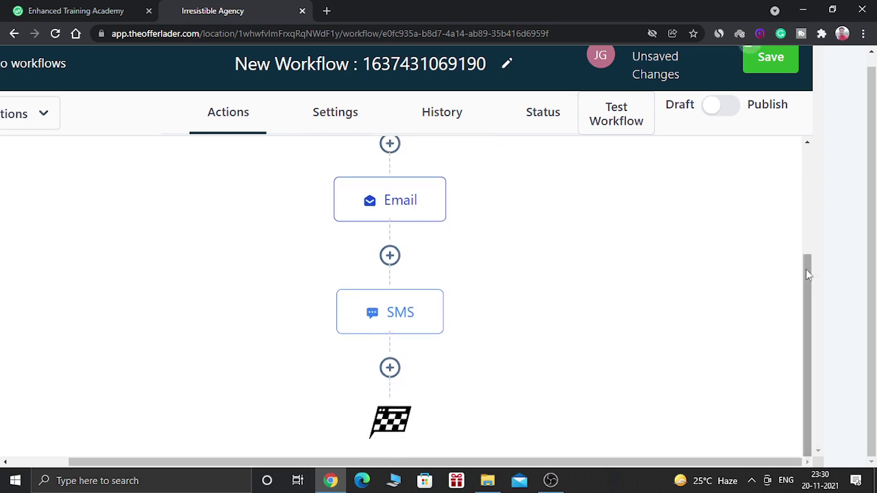
{"action": "left_click", "coordinate": [389, 368]}
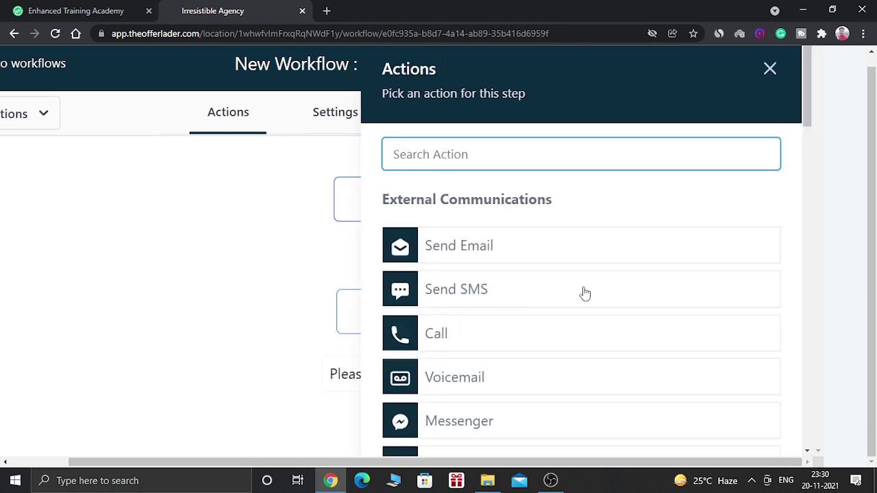
{"action": "left_click", "coordinate": [465, 326]}
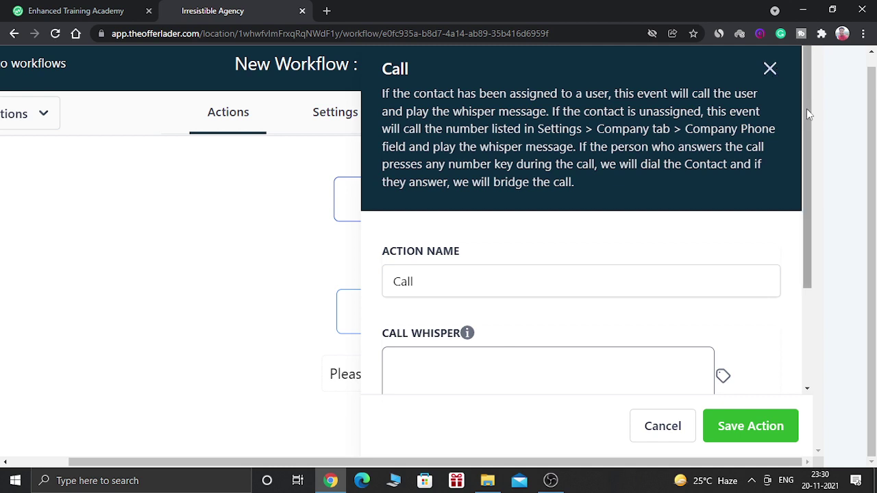
Set the call whisper to 'This is a test call.' and save the Call step.
{"action": "scroll", "coordinate": [806, 108], "scroll_direction": "down", "scroll_amount": 1}
{"action": "scroll", "coordinate": [813, 178], "scroll_direction": "down", "scroll_amount": 2}
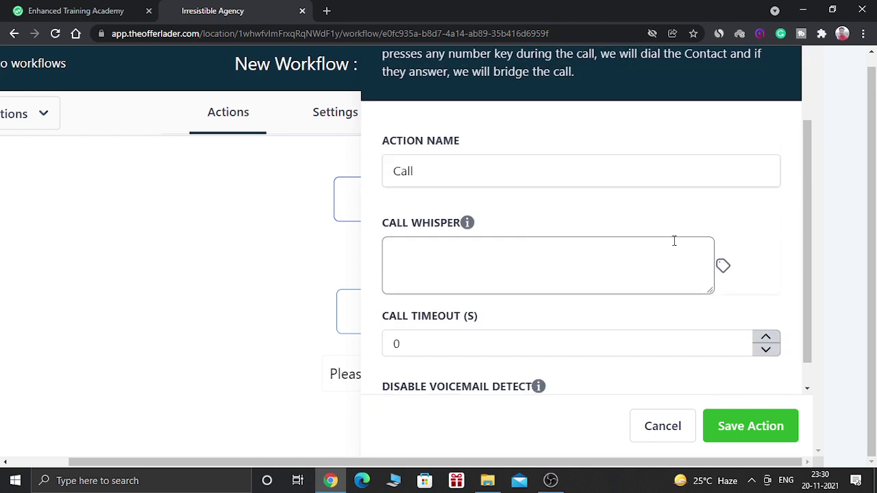
{"action": "left_click", "coordinate": [553, 274]}
{"action": "type", "text": "This i"}
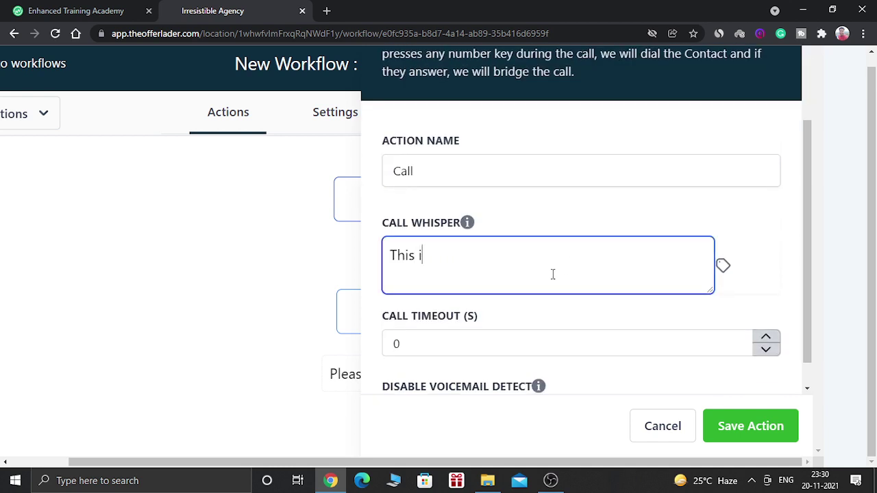
{"action": "type", "text": "s a test call"}
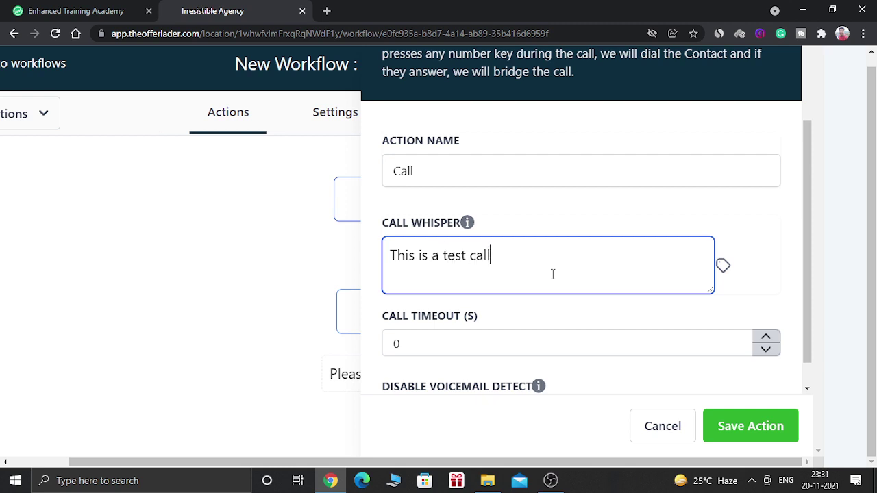
{"action": "type", "text": "."}
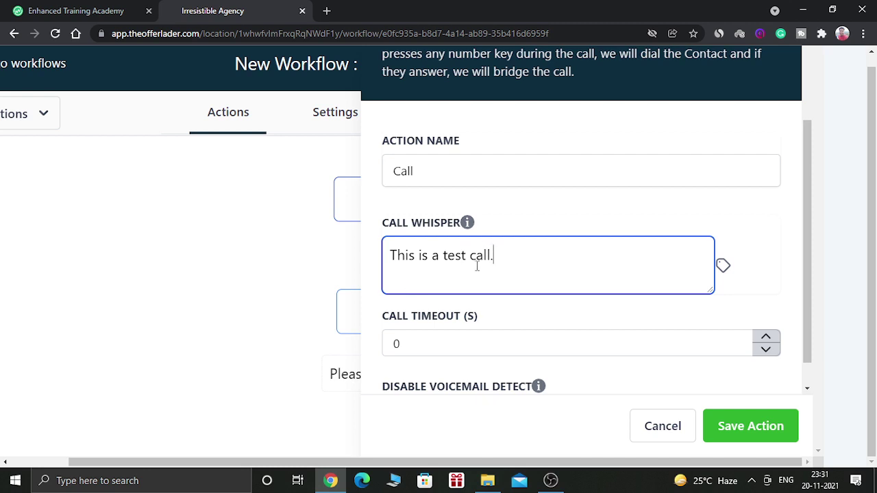
{"action": "left_click", "coordinate": [751, 422]}
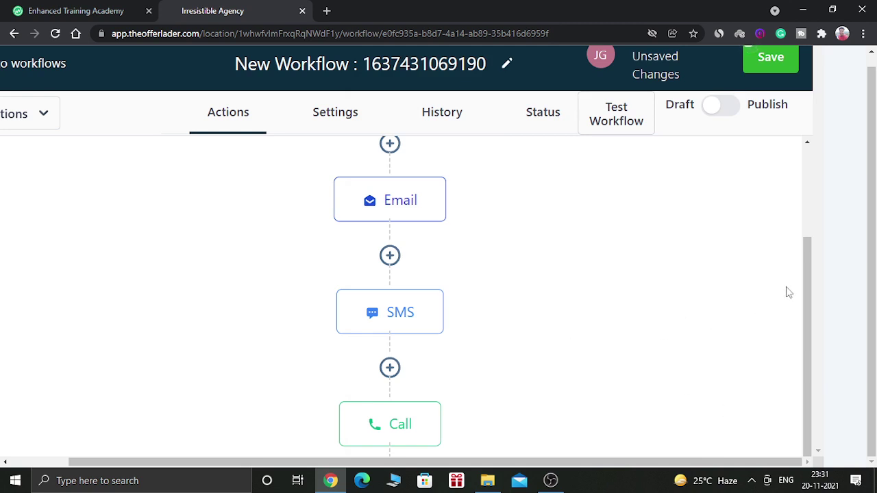
Add a new step below the Call node and scroll the Actions list toward Add To Notes.
{"action": "scroll", "coordinate": [805, 281], "scroll_direction": "down", "scroll_amount": 1}
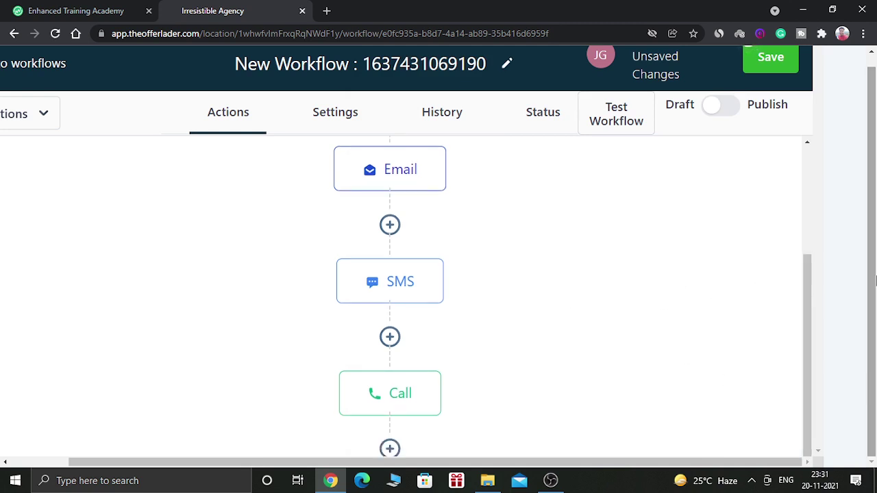
{"action": "scroll", "coordinate": [804, 301], "scroll_direction": "down", "scroll_amount": 1}
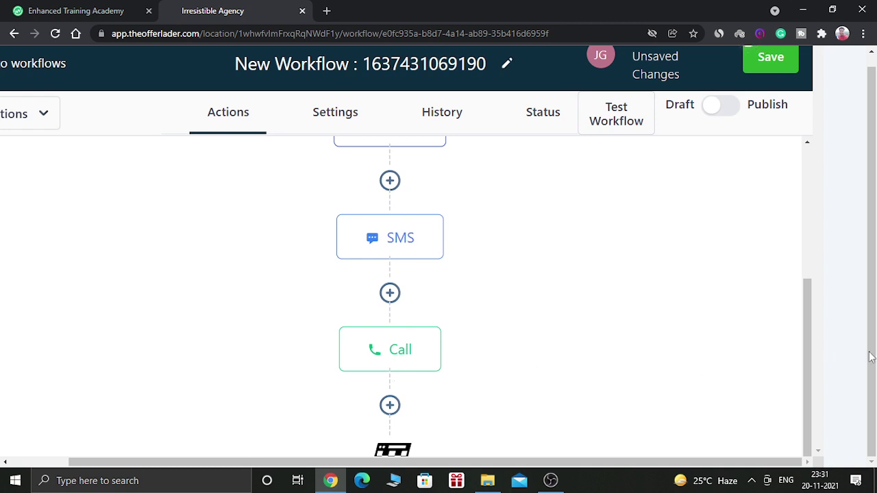
{"action": "scroll", "coordinate": [806, 361], "scroll_direction": "down", "scroll_amount": 1}
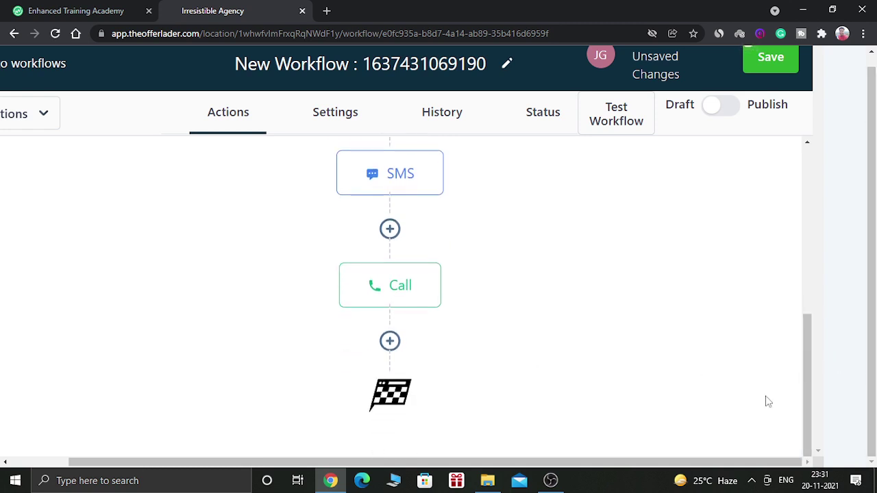
{"action": "left_click", "coordinate": [390, 341]}
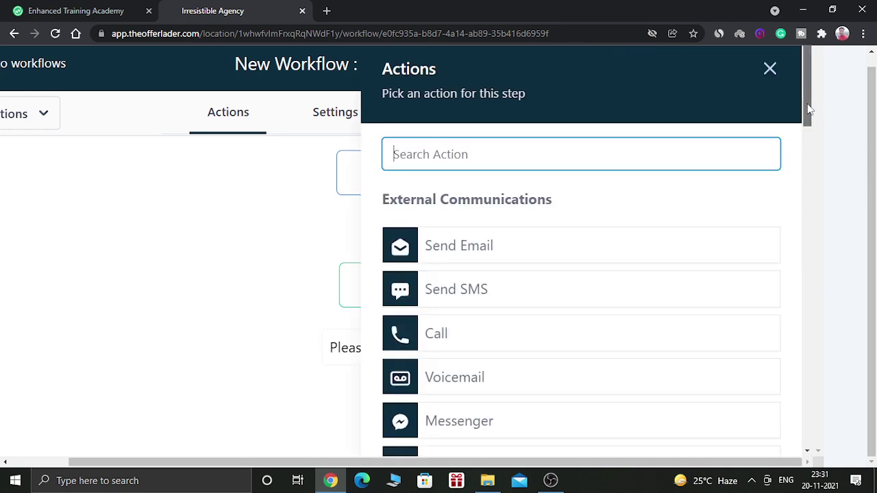
{"action": "left_click_drag", "start_coordinate": [807, 109], "coordinate": [810, 126]}
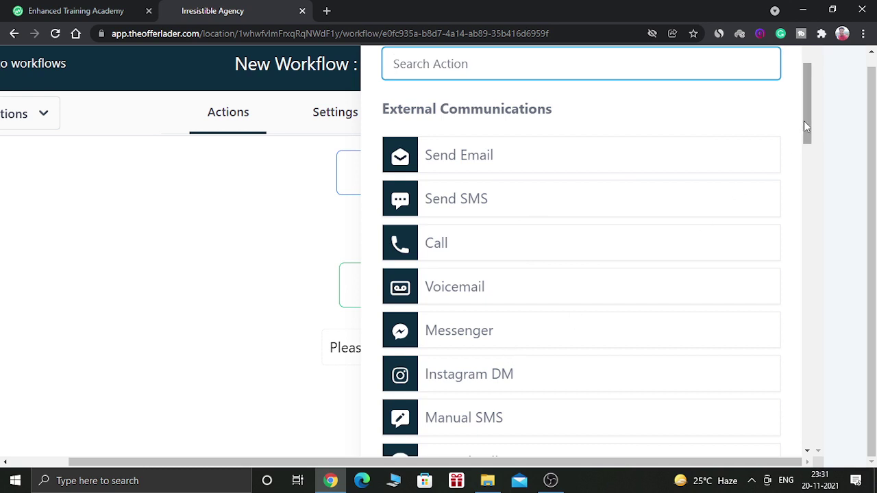
{"action": "scroll", "coordinate": [807, 118], "scroll_direction": "down", "scroll_amount": 2}
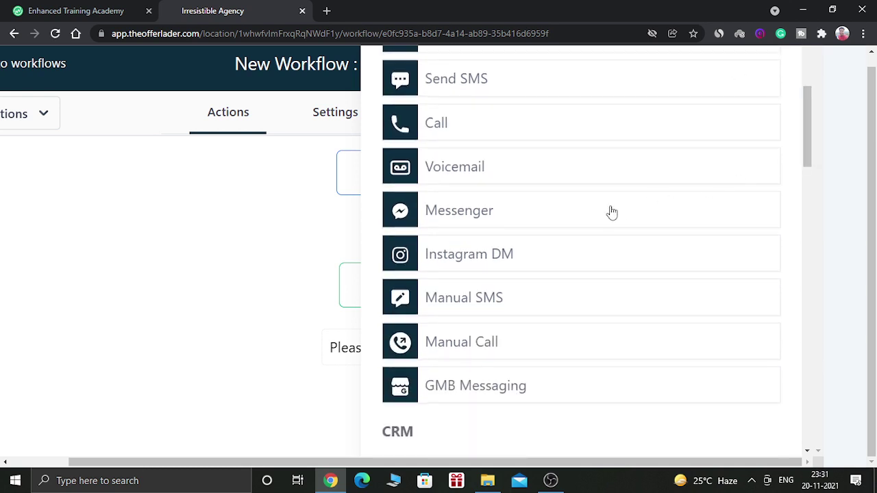
{"action": "left_click_drag", "start_coordinate": [807, 127], "coordinate": [804, 187]}
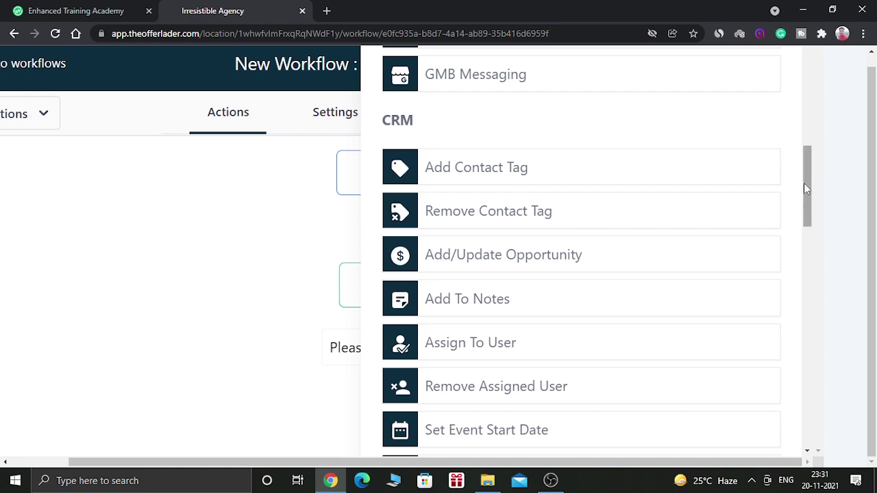
{"action": "left_click_drag", "start_coordinate": [803, 184], "coordinate": [809, 248]}
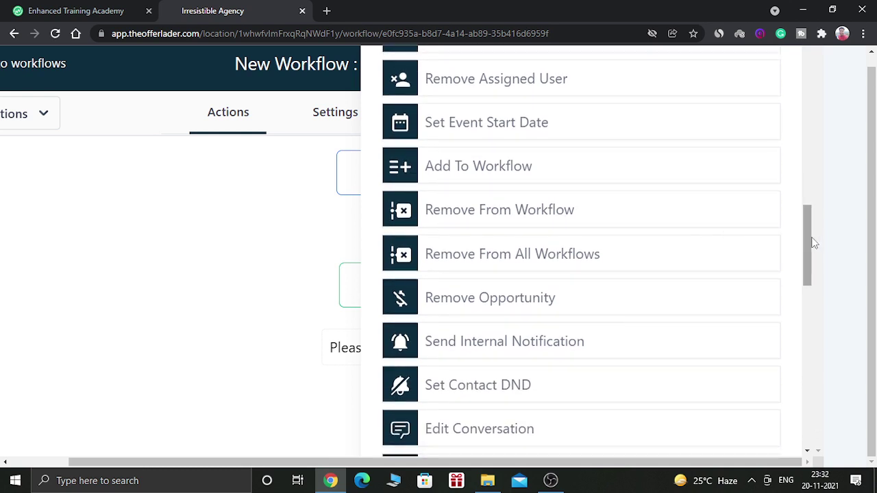
{"action": "left_click_drag", "start_coordinate": [807, 245], "coordinate": [811, 385]}
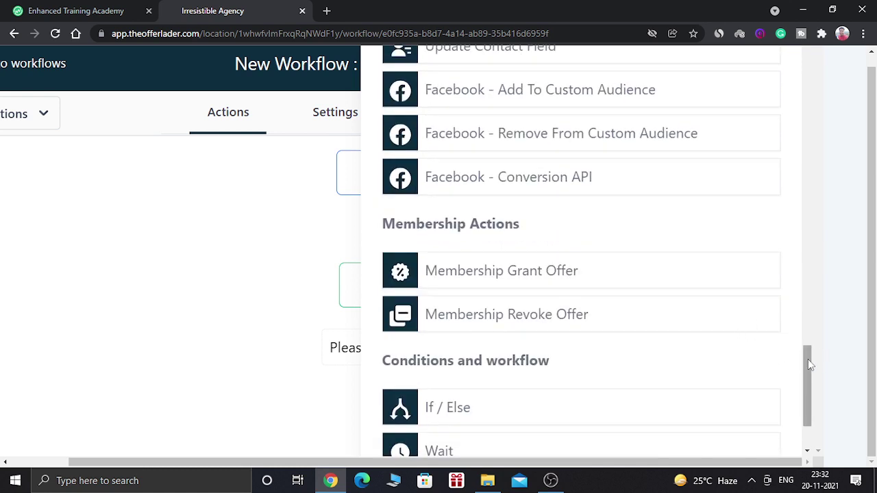
{"action": "left_click_drag", "start_coordinate": [808, 359], "coordinate": [805, 353]}
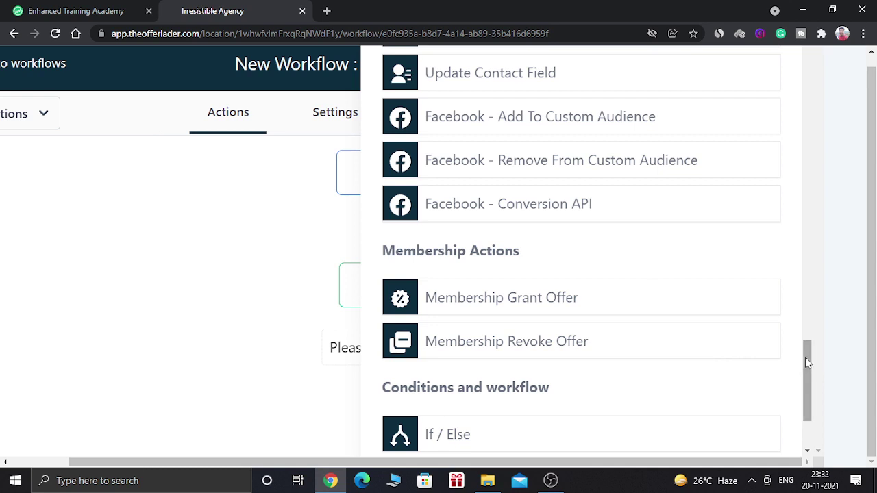
{"action": "left_click_drag", "start_coordinate": [804, 357], "coordinate": [809, 205]}
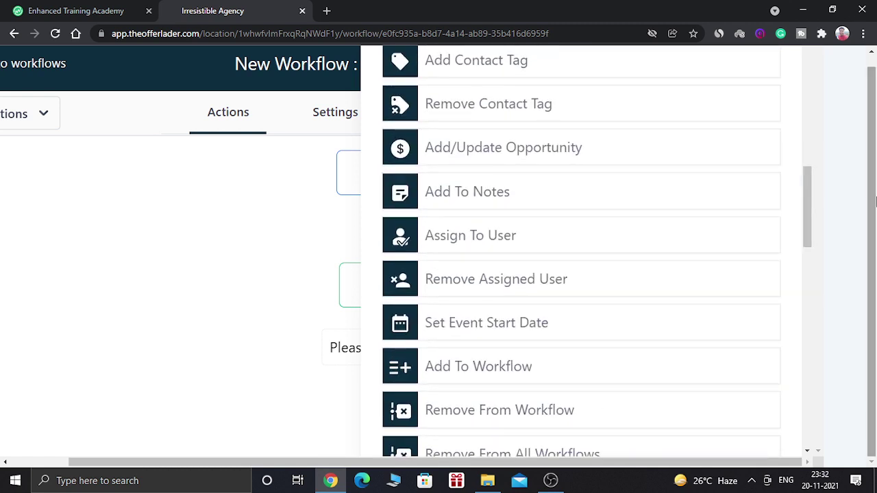
Choose Add To Notes with the note 'This is a test note.' and save it.
{"action": "left_click", "coordinate": [568, 190]}
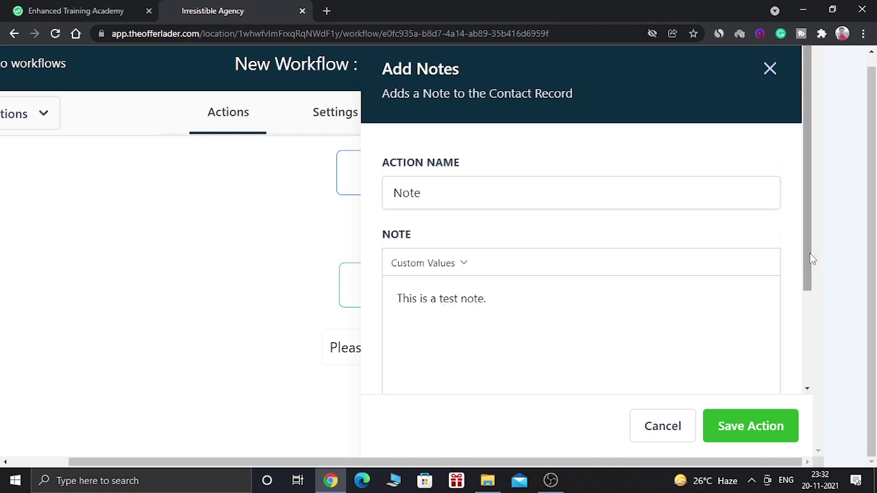
{"action": "left_click_drag", "start_coordinate": [807, 284], "coordinate": [802, 229]}
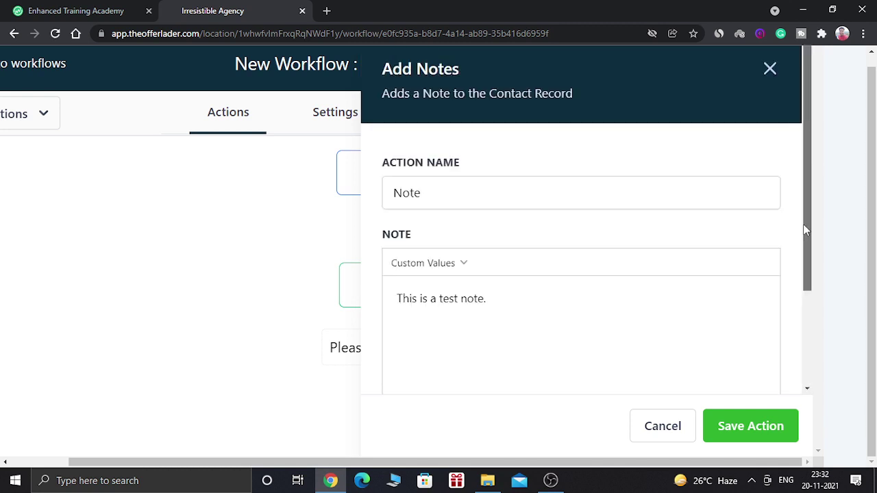
{"action": "left_click", "coordinate": [750, 426]}
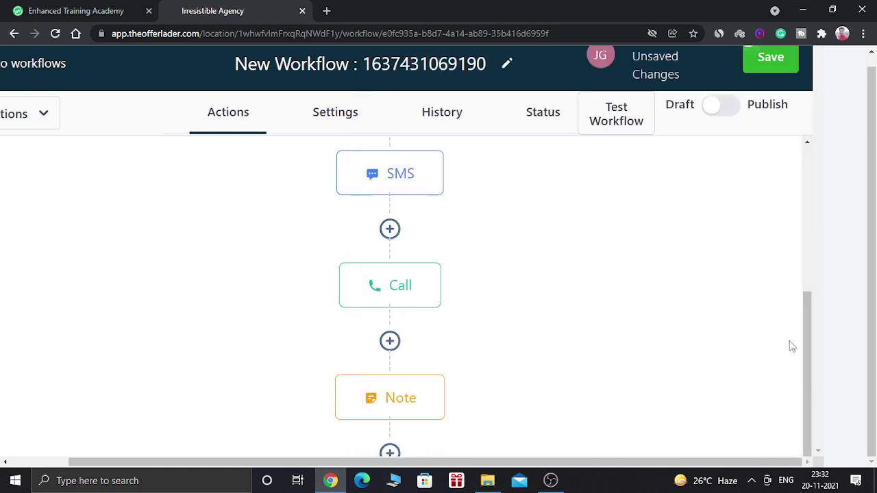
Return to the top of the canvas and save the draft workflow.
{"action": "left_click_drag", "start_coordinate": [806, 348], "coordinate": [819, 211]}
{"action": "scroll", "coordinate": [856, 180], "scroll_direction": "up", "scroll_amount": 1}
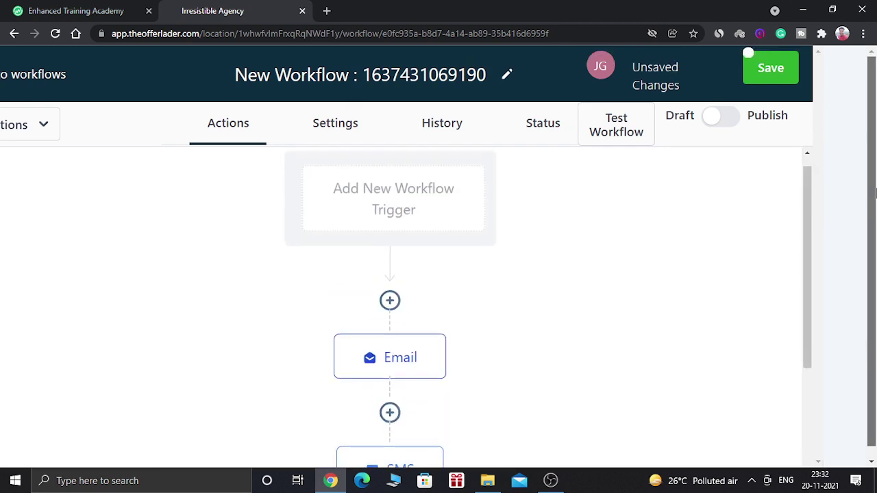
{"action": "left_click", "coordinate": [771, 67]}
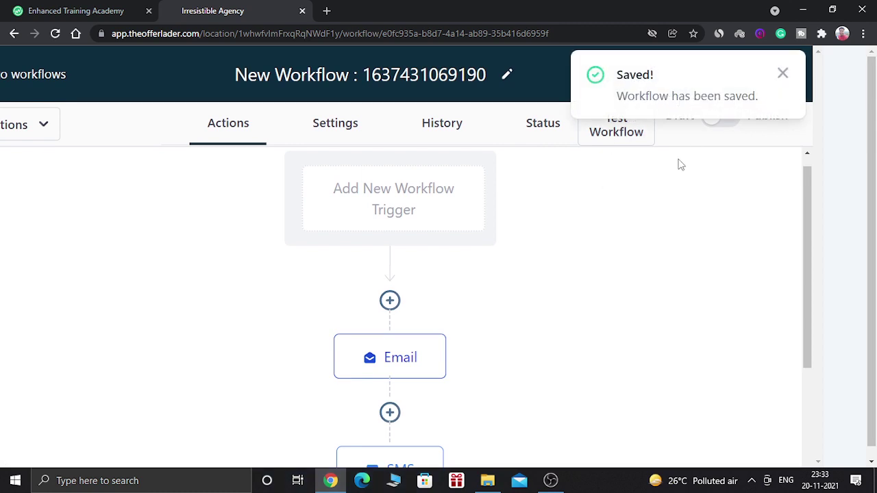
{"action": "left_click_drag", "start_coordinate": [806, 192], "coordinate": [805, 173]}
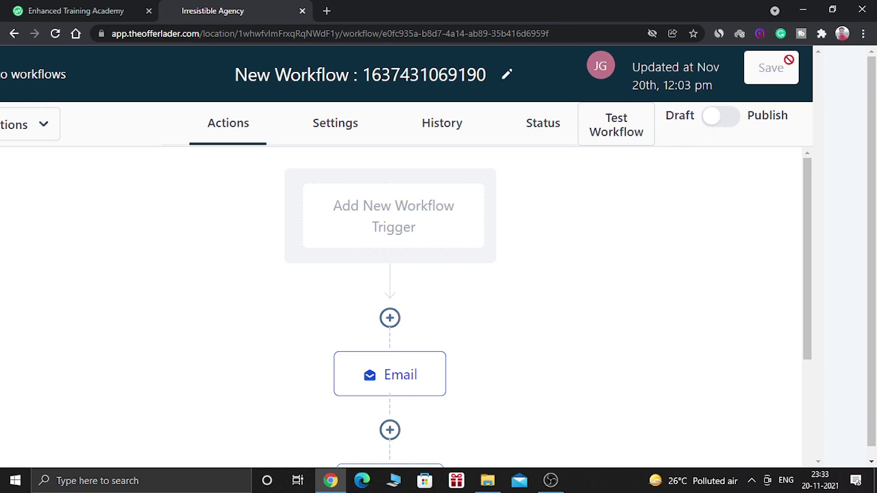
Flip the workflow's Draft toggle to Publish and save the change.
{"action": "left_click", "coordinate": [730, 122]}
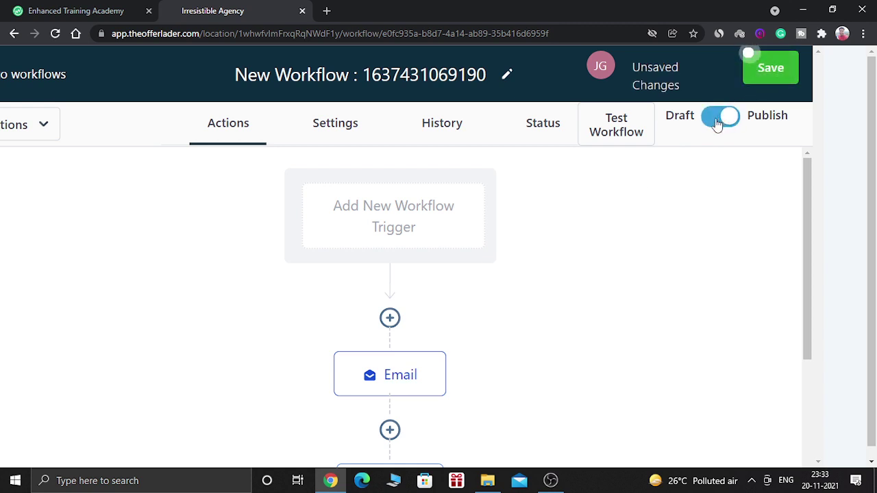
{"action": "left_click", "coordinate": [766, 77]}
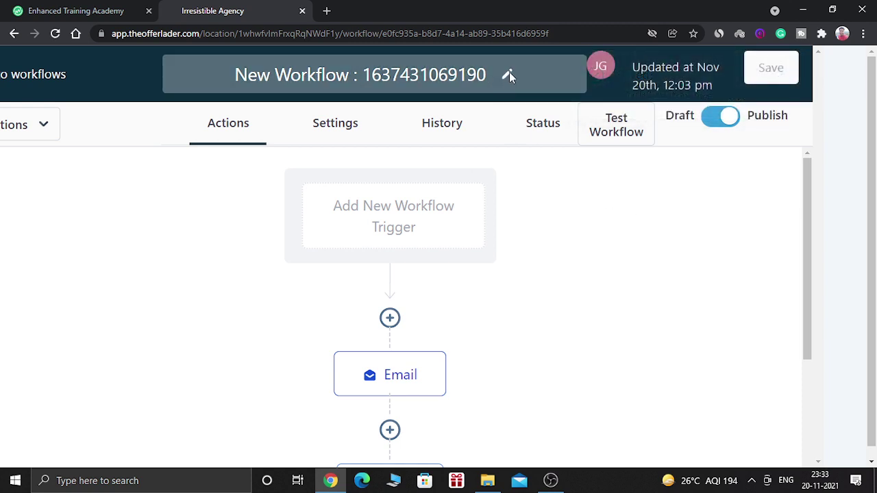
Change the workflow title to 'Gohihglevel Workflow', removing 'New', and save it.
{"action": "left_click", "coordinate": [475, 74]}
{"action": "type", "text": "fd"}
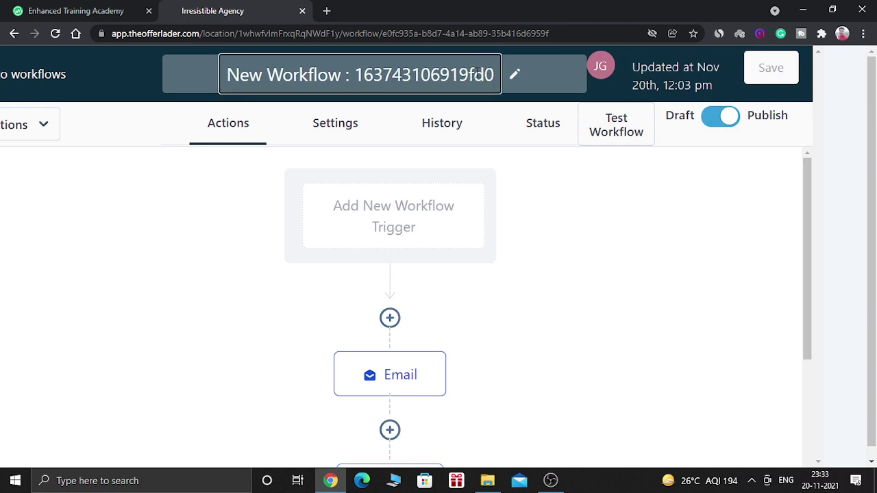
{"action": "key", "text": "BackSpace"}
{"action": "key", "text": "BackSpace"}
{"action": "key", "text": "BackSpace"}
{"action": "key", "text": "BackSpace"}
{"action": "key", "text": "BackSpace"}
{"action": "key", "text": "BackSpace"}
{"action": "key", "text": "BackSpace"}
{"action": "key", "text": "BackSpace"}
{"action": "key", "text": "BackSpace"}
{"action": "key", "text": "BackSpace"}
{"action": "key", "text": "BackSpace"}
{"action": "key", "text": "BackSpace"}
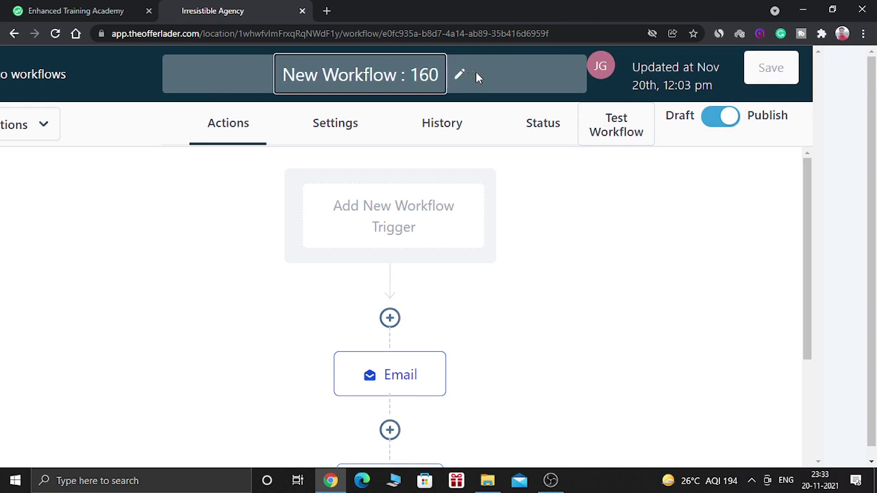
{"action": "key", "text": "BackSpace"}
{"action": "key", "text": "BackSpace"}
{"action": "key", "text": "BackSpace"}
{"action": "key", "text": "BackSpace"}
{"action": "key", "text": "BackSpace"}
{"action": "key", "text": "BackSpace"}
{"action": "type", "text": "w"}
{"action": "key", "text": "BackSpace"}
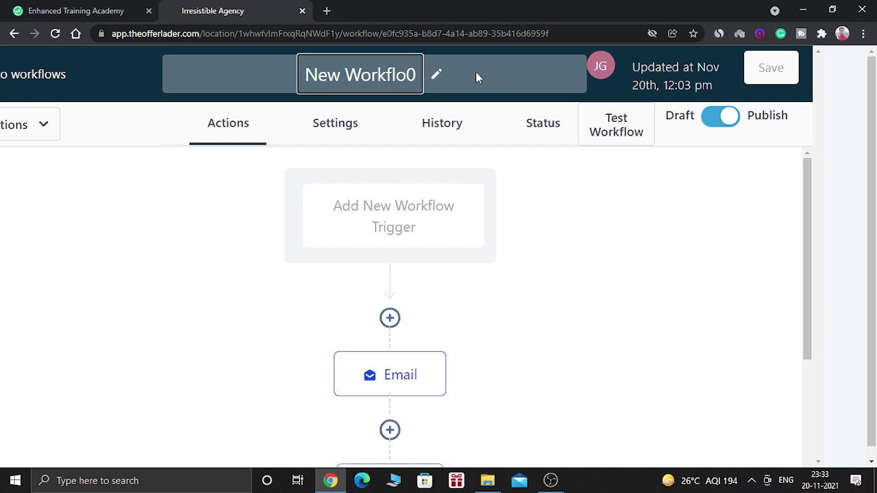
{"action": "type", "text": "w"}
{"action": "key", "text": "Delete"}
{"action": "key", "text": "Left"}
{"action": "key", "text": "Home"}
{"action": "type", "text": "Gohihglev"}
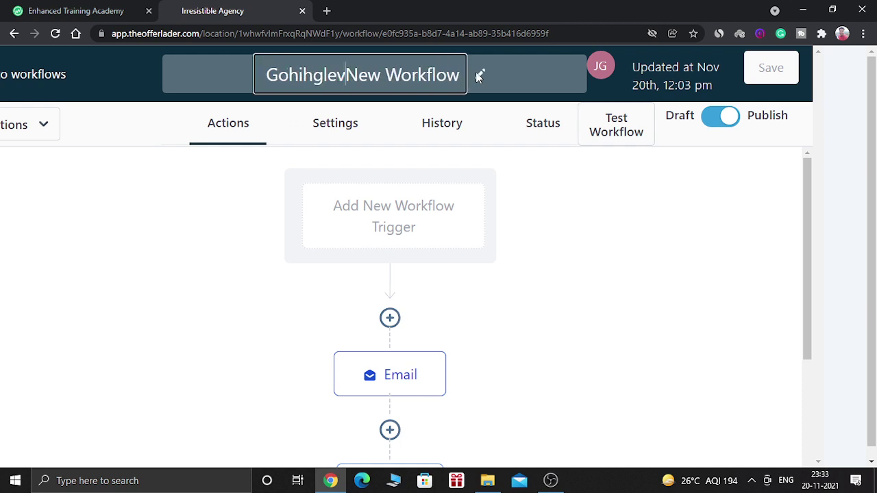
{"action": "type", "text": "el"}
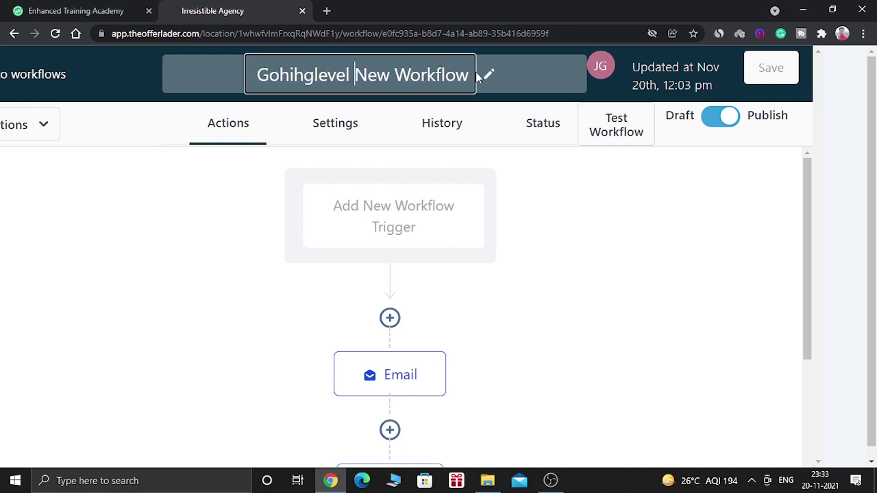
{"action": "key", "text": "Delete"}
{"action": "key", "text": "Delete"}
{"action": "key", "text": "Delete"}
{"action": "key", "text": "Delete"}
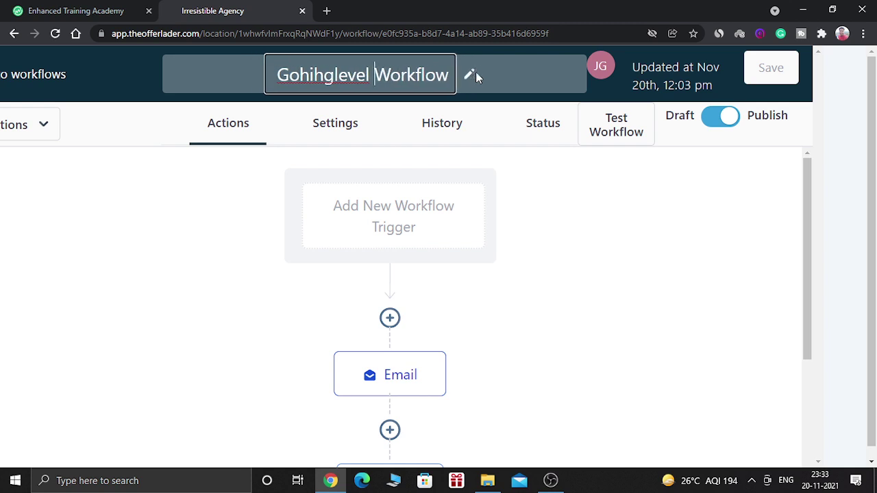
{"action": "left_click", "coordinate": [552, 210]}
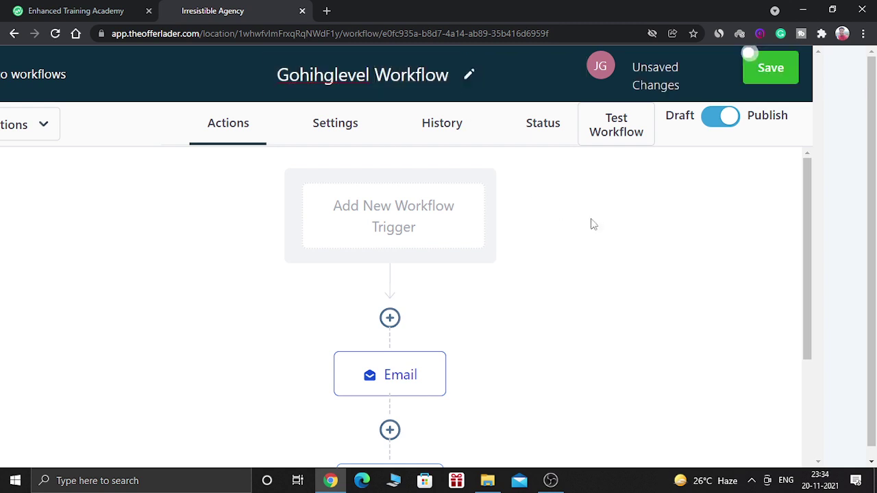
{"action": "left_click", "coordinate": [772, 69]}
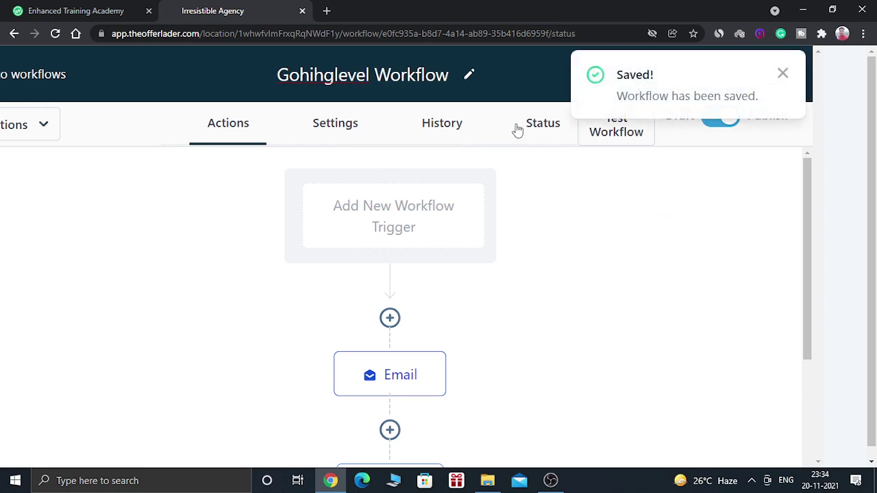
Start a test run of the workflow using the 'my test' contact found by searching 'my'.
{"action": "left_click", "coordinate": [548, 129]}
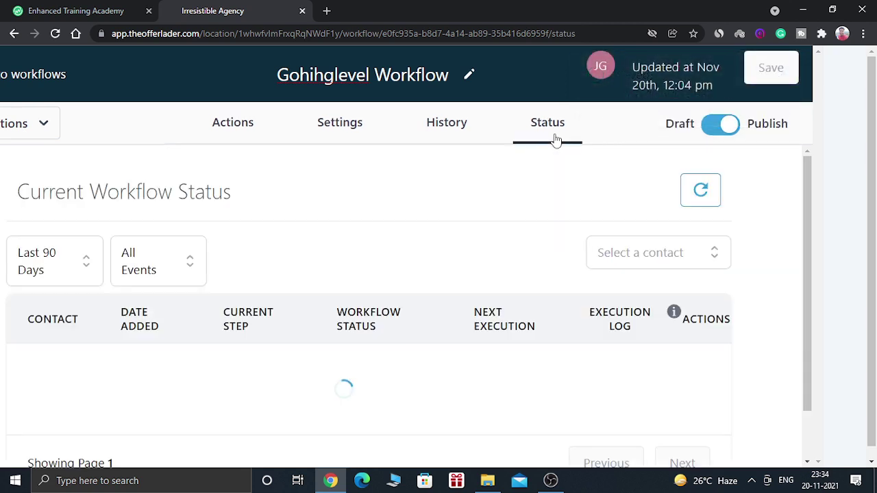
{"action": "left_click", "coordinate": [251, 123]}
{"action": "left_click", "coordinate": [606, 126]}
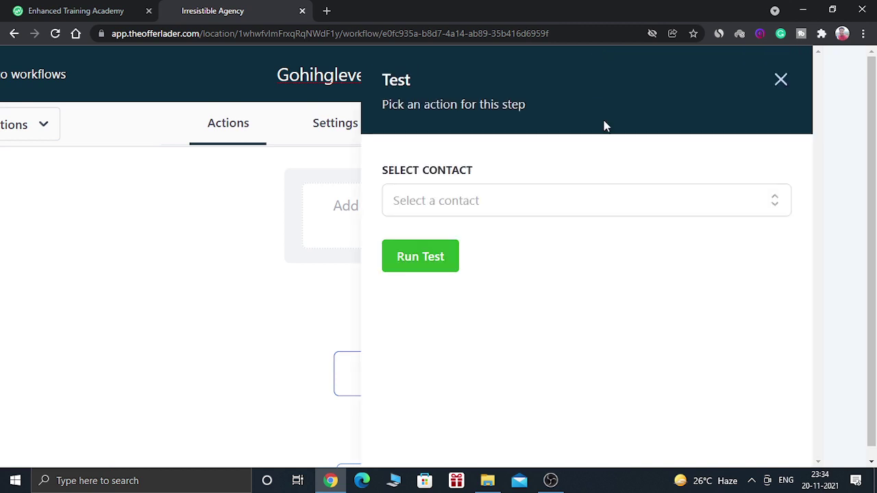
{"action": "left_click", "coordinate": [557, 211]}
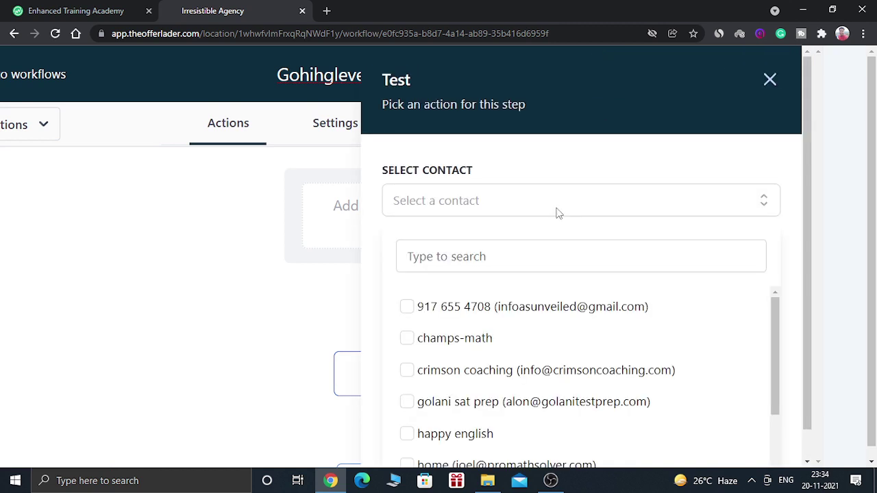
{"action": "left_click_drag", "start_coordinate": [781, 314], "coordinate": [786, 190]}
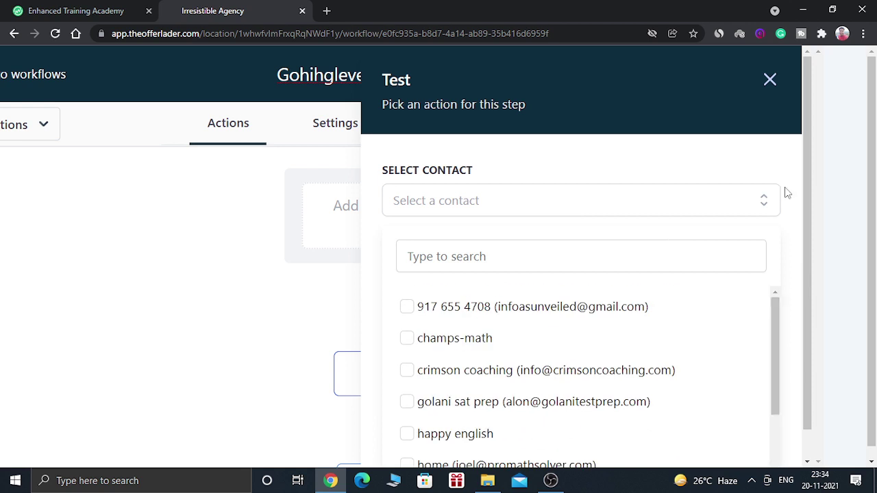
{"action": "left_click", "coordinate": [574, 210]}
{"action": "left_click", "coordinate": [711, 200]}
{"action": "left_click", "coordinate": [642, 260]}
{"action": "type", "text": "my"}
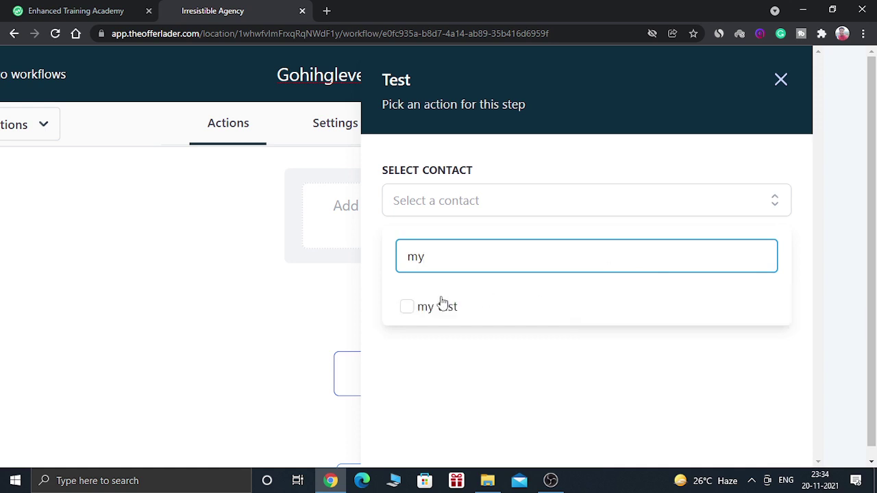
{"action": "left_click", "coordinate": [407, 306]}
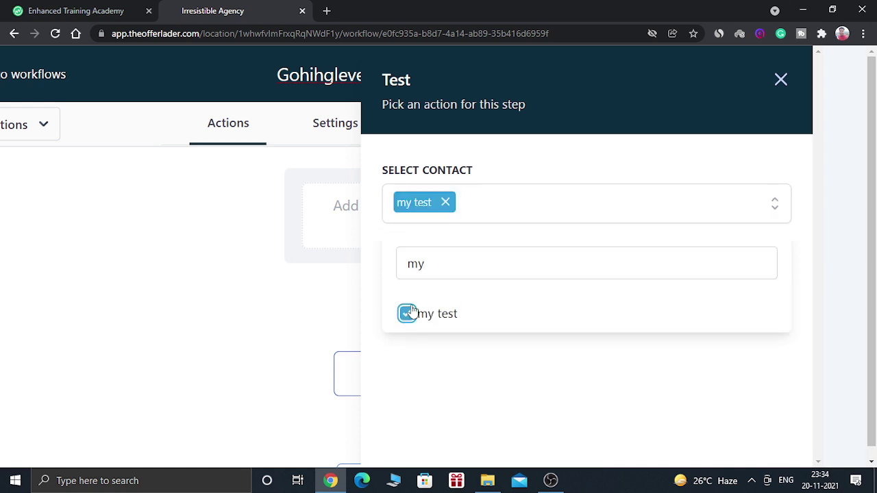
{"action": "left_click", "coordinate": [489, 368]}
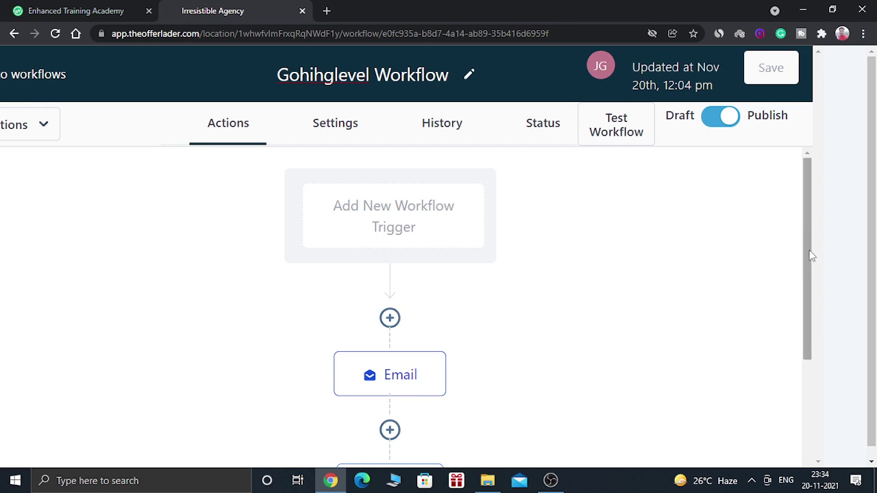
Refresh the Status view and confirm the test contact's run is Finished at the Note step.
{"action": "left_click_drag", "start_coordinate": [810, 253], "coordinate": [804, 171]}
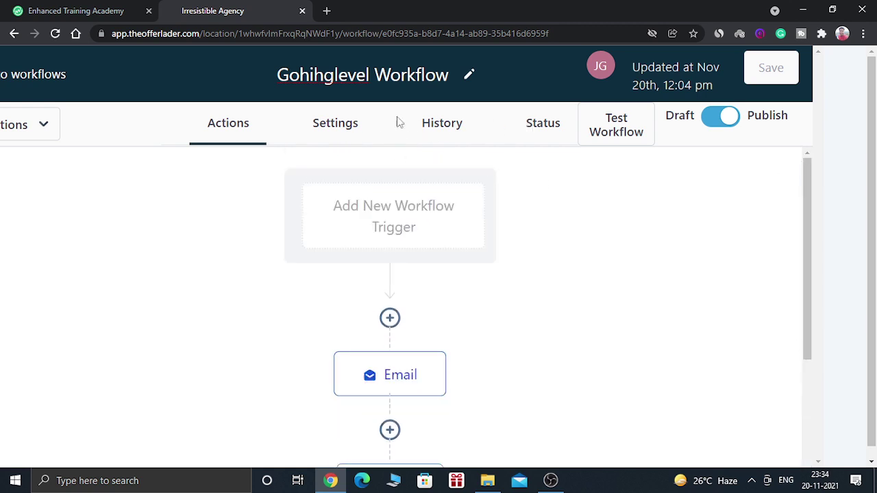
{"action": "left_click", "coordinate": [536, 126]}
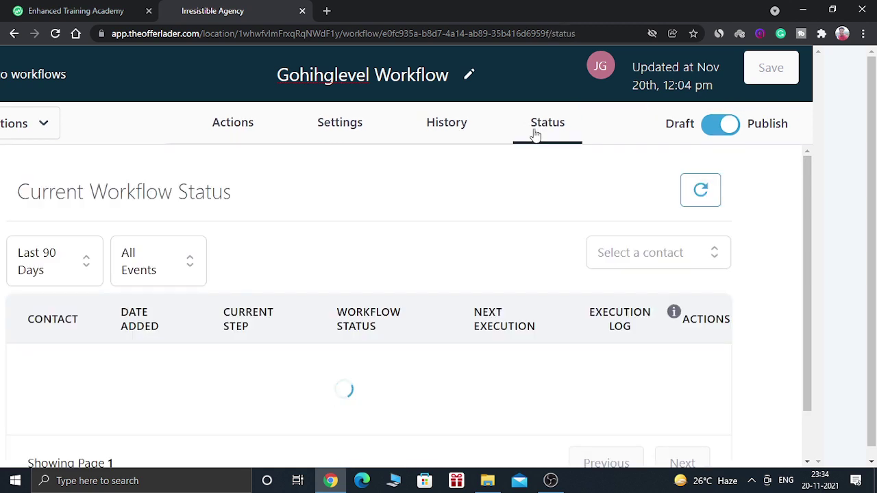
{"action": "left_click", "coordinate": [693, 187]}
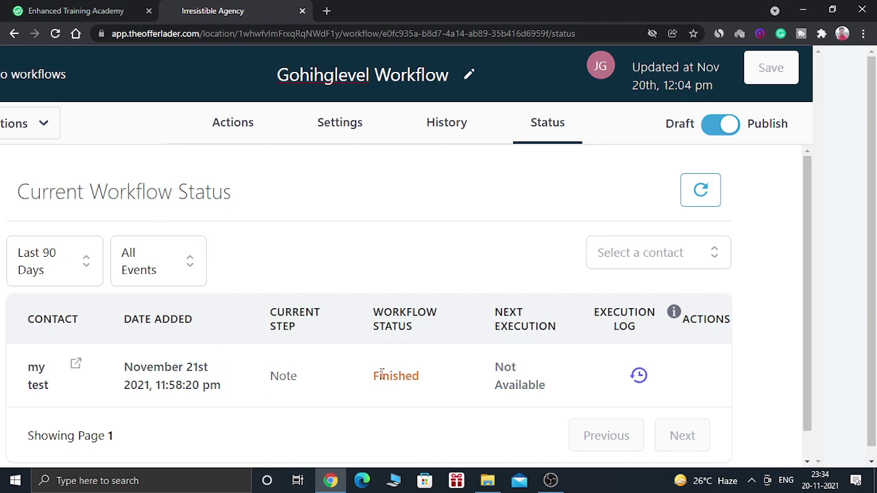
{"action": "left_click_drag", "start_coordinate": [368, 377], "coordinate": [432, 381]}
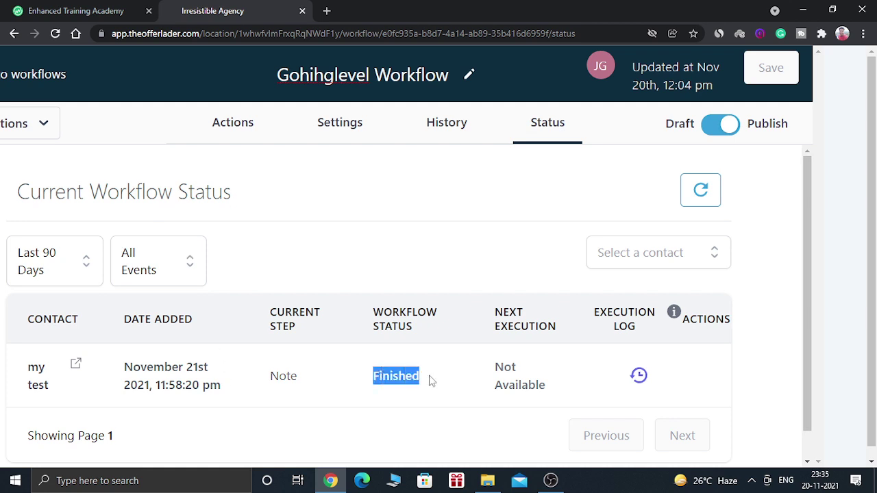
{"action": "left_click", "coordinate": [388, 369]}
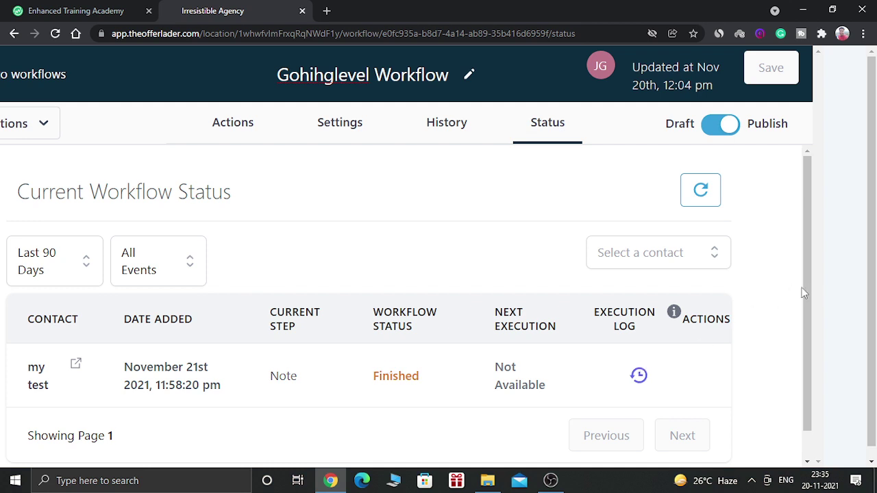
{"action": "left_click_drag", "start_coordinate": [807, 293], "coordinate": [806, 313]}
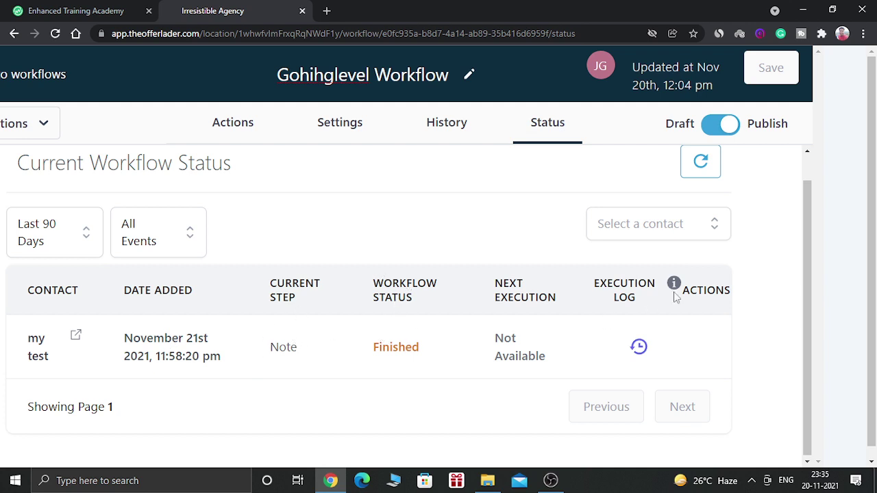
Inspect the History logs' details for the executed Remove From Workflow event.
{"action": "left_click", "coordinate": [446, 143]}
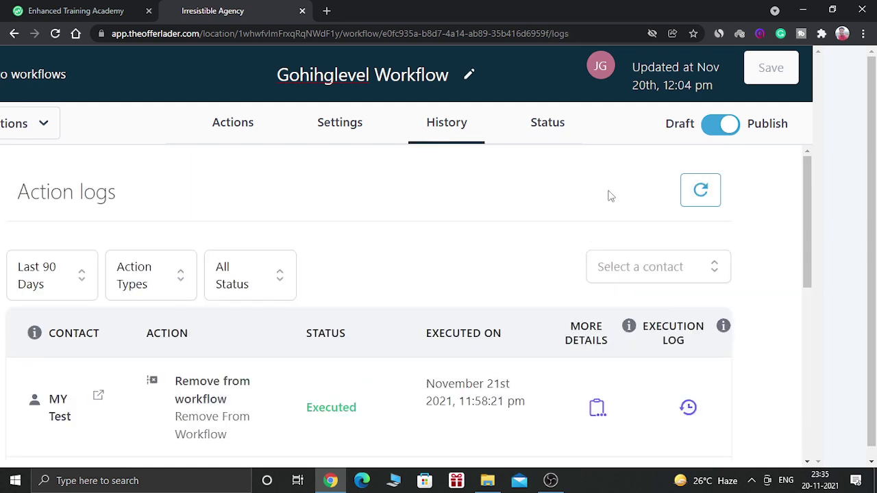
{"action": "mouse_move", "coordinate": [809, 224]}
{"action": "left_mouse_down"}
{"action": "mouse_move", "coordinate": [810, 271]}
{"action": "mouse_move", "coordinate": [812, 232]}
{"action": "left_mouse_up"}
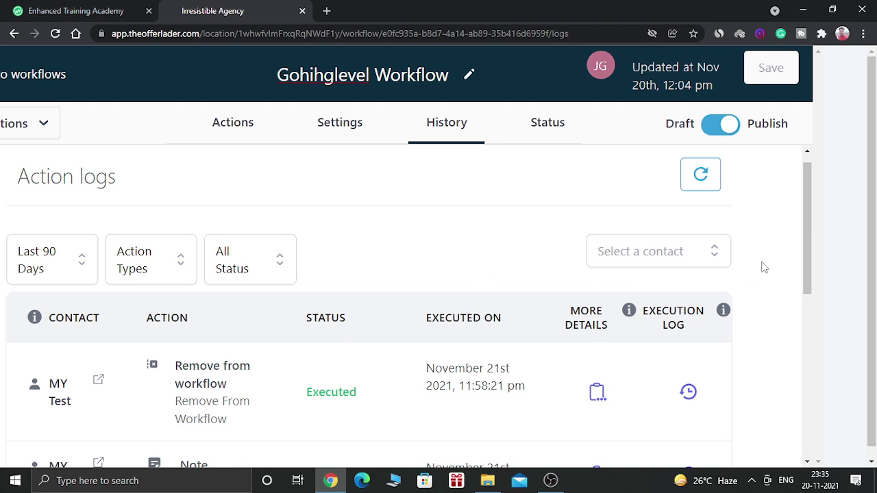
{"action": "left_click", "coordinate": [598, 392]}
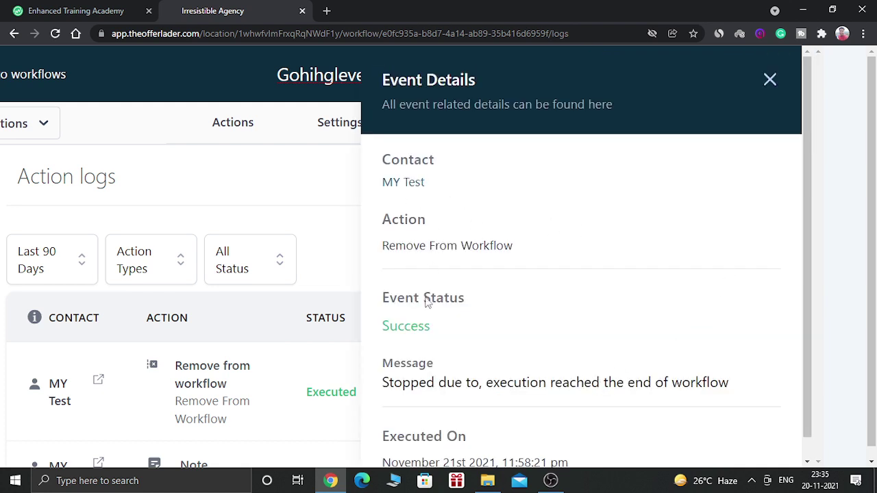
{"action": "left_click_drag", "start_coordinate": [806, 235], "coordinate": [804, 164]}
{"action": "left_click", "coordinate": [770, 83]}
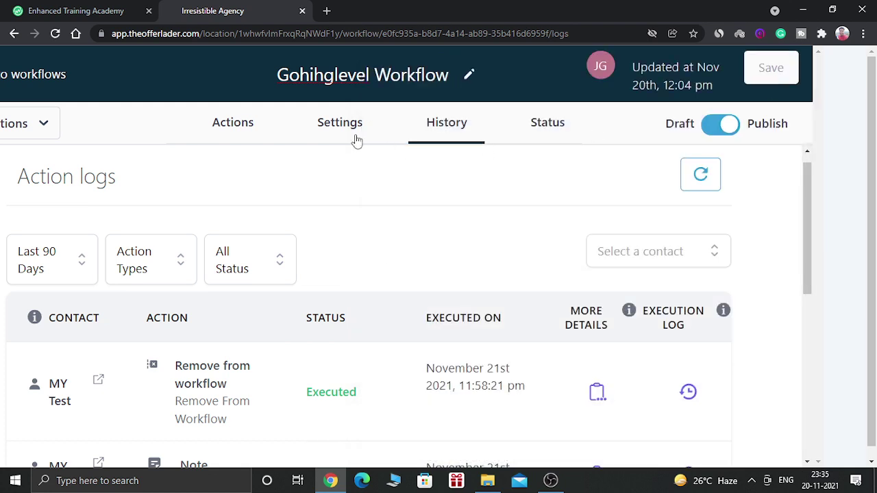
Review the Settings tab's Default Settings, with the Time Window set to Any Time.
{"action": "left_click", "coordinate": [356, 140]}
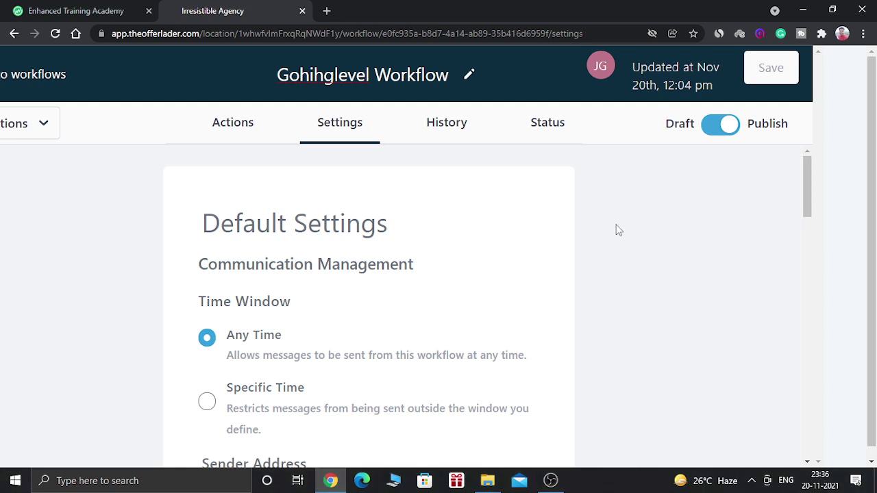
{"action": "left_click_drag", "start_coordinate": [806, 192], "coordinate": [805, 212]}
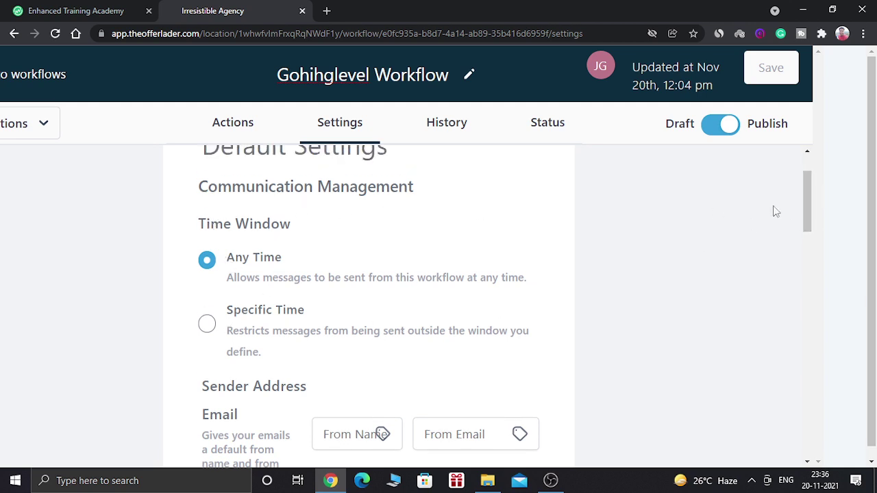
{"action": "left_click_drag", "start_coordinate": [803, 194], "coordinate": [807, 184]}
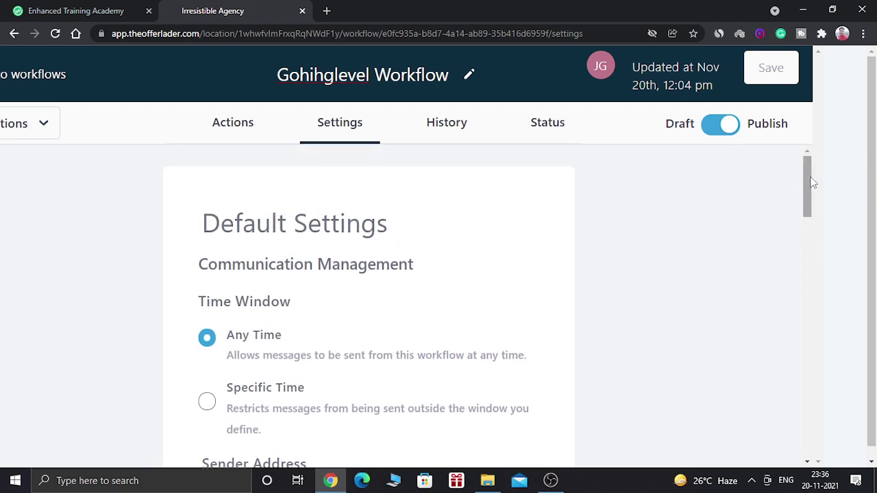
{"action": "left_click_drag", "start_coordinate": [807, 184], "coordinate": [815, 166]}
{"action": "scroll", "coordinate": [875, 301], "scroll_direction": "down", "scroll_amount": 1}
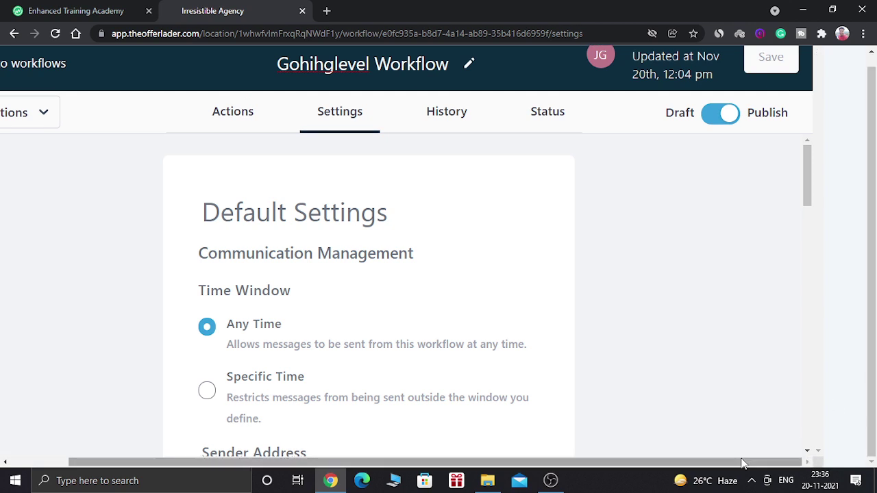
{"action": "left_click_drag", "start_coordinate": [741, 464], "coordinate": [522, 481]}
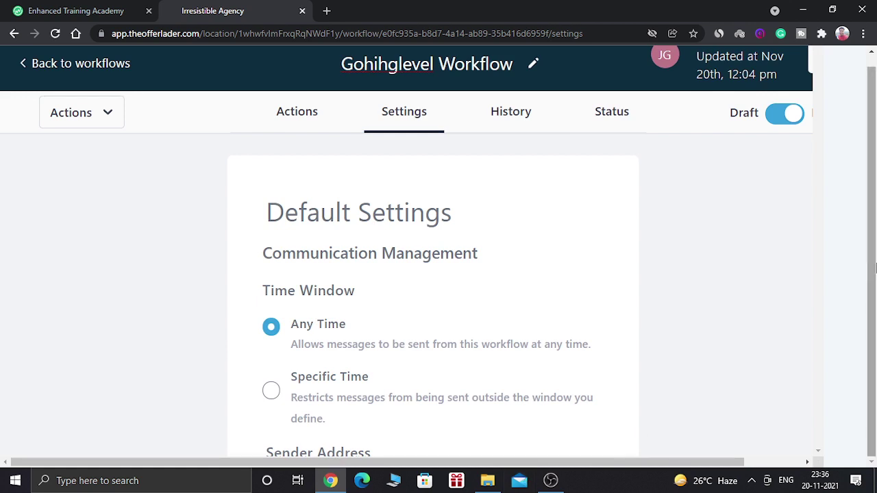
{"action": "left_click_drag", "start_coordinate": [875, 268], "coordinate": [875, 223]}
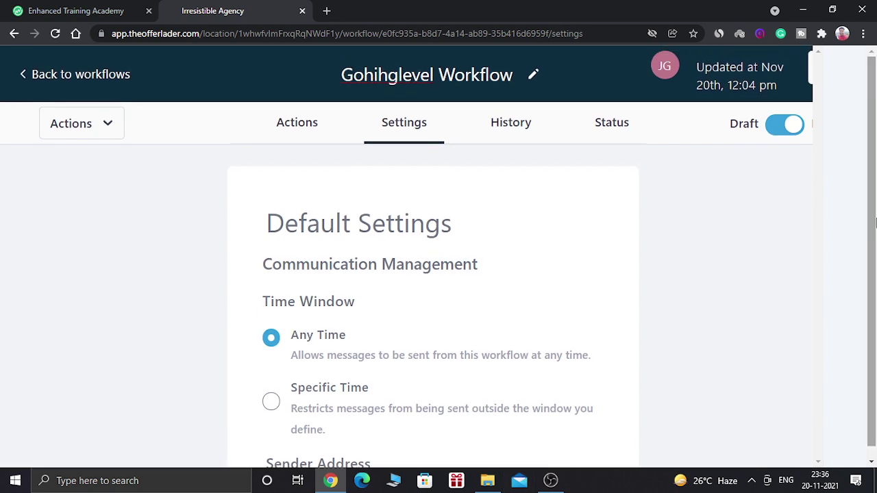